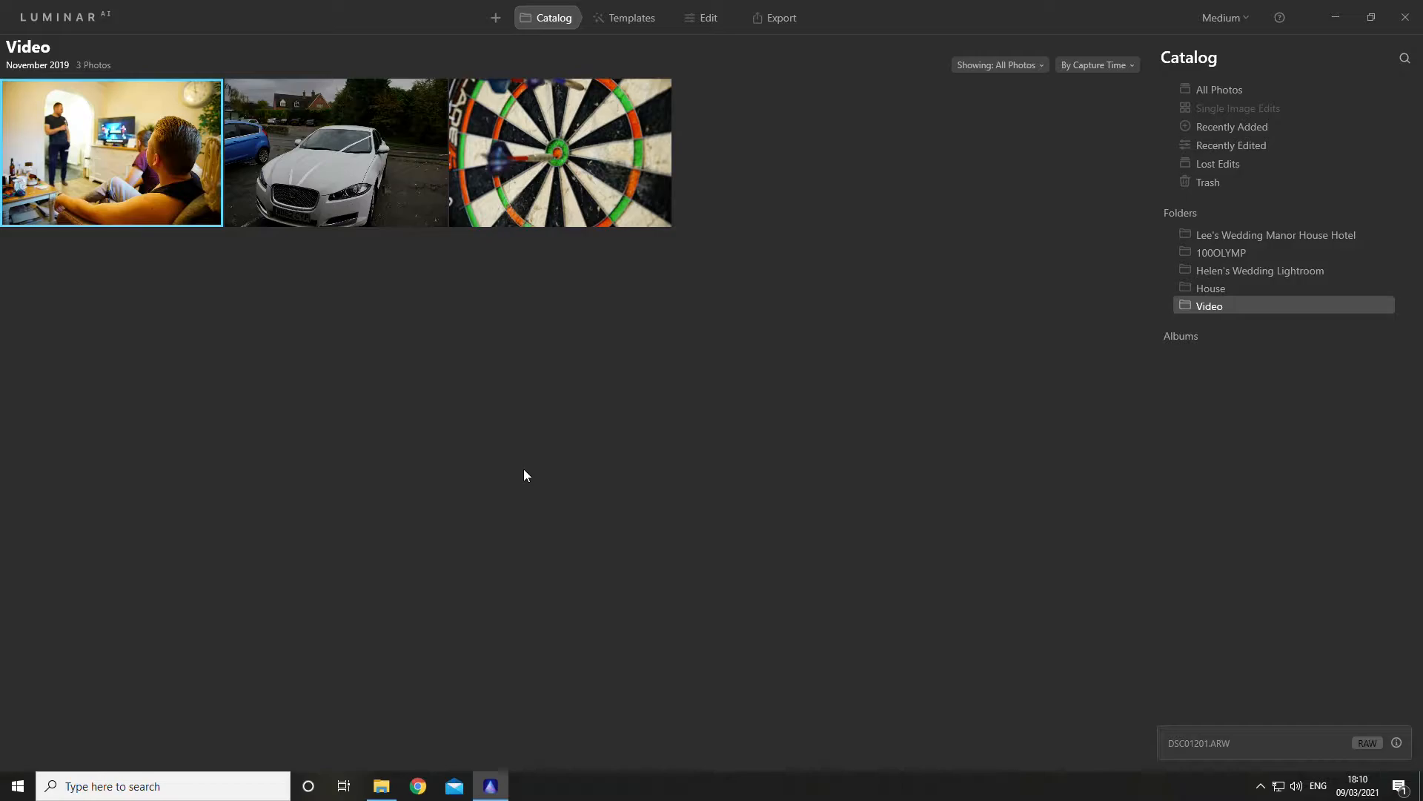
Step: Open the living room photo and apply the Nighthawks template from the Influencer Collection to it
double_click(127, 158)
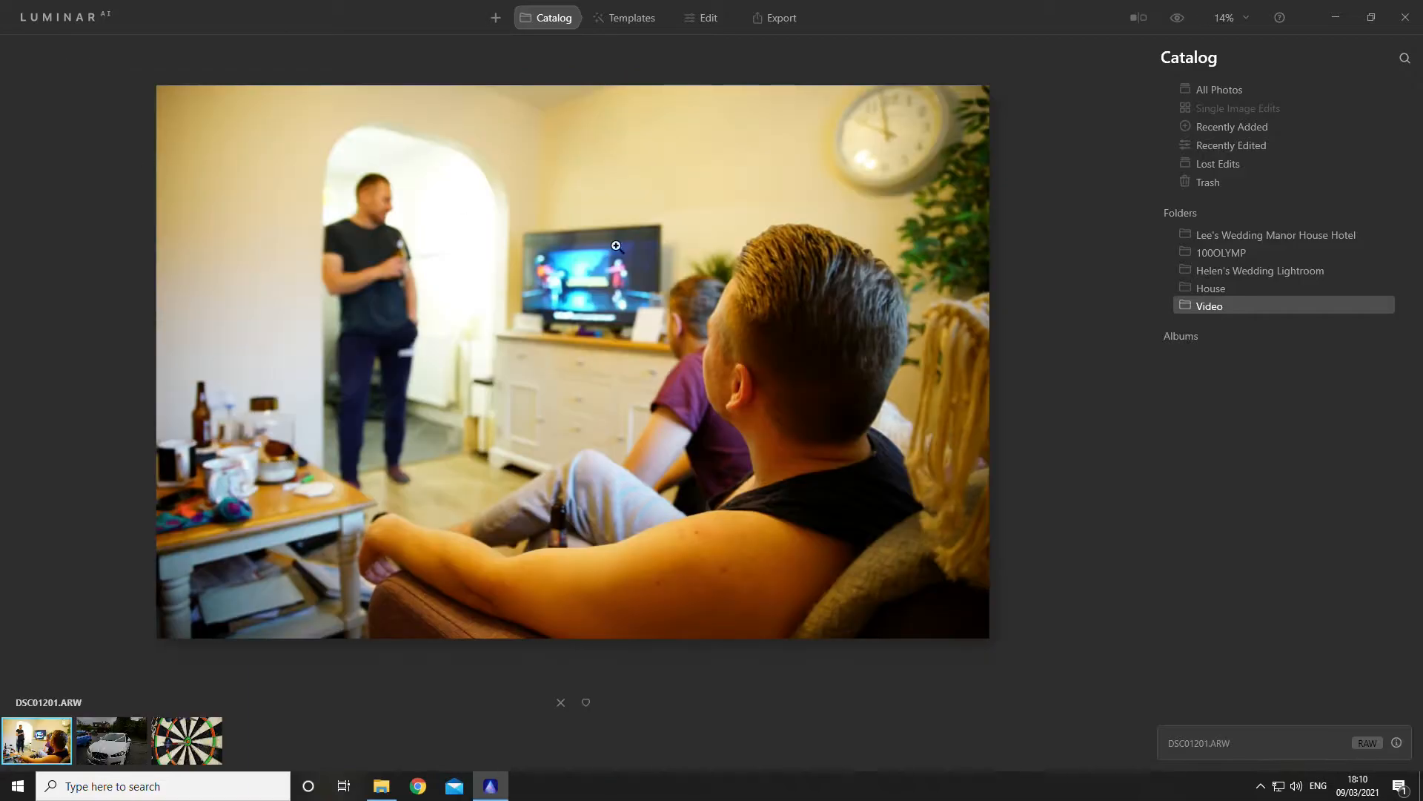
click(639, 21)
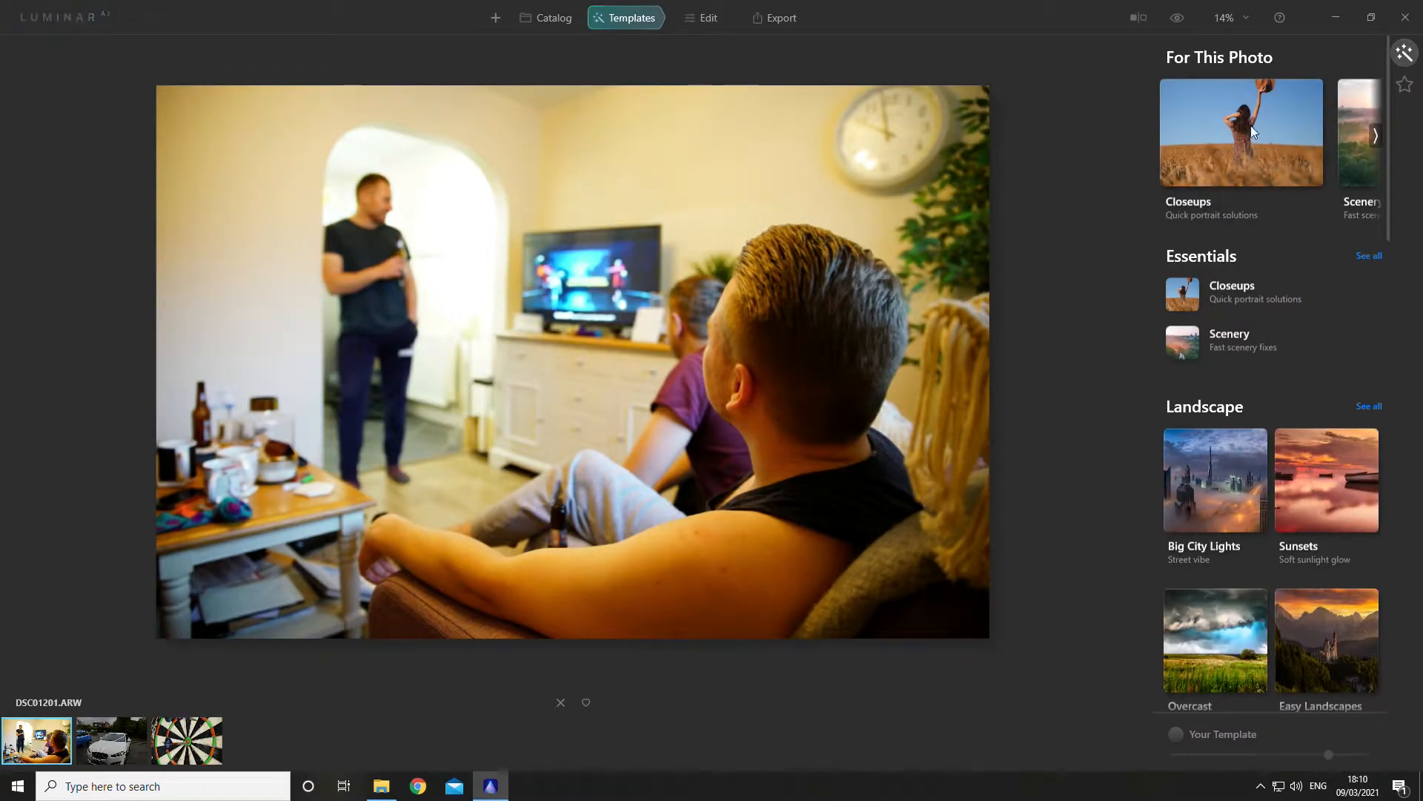
click(1265, 108)
click(1259, 273)
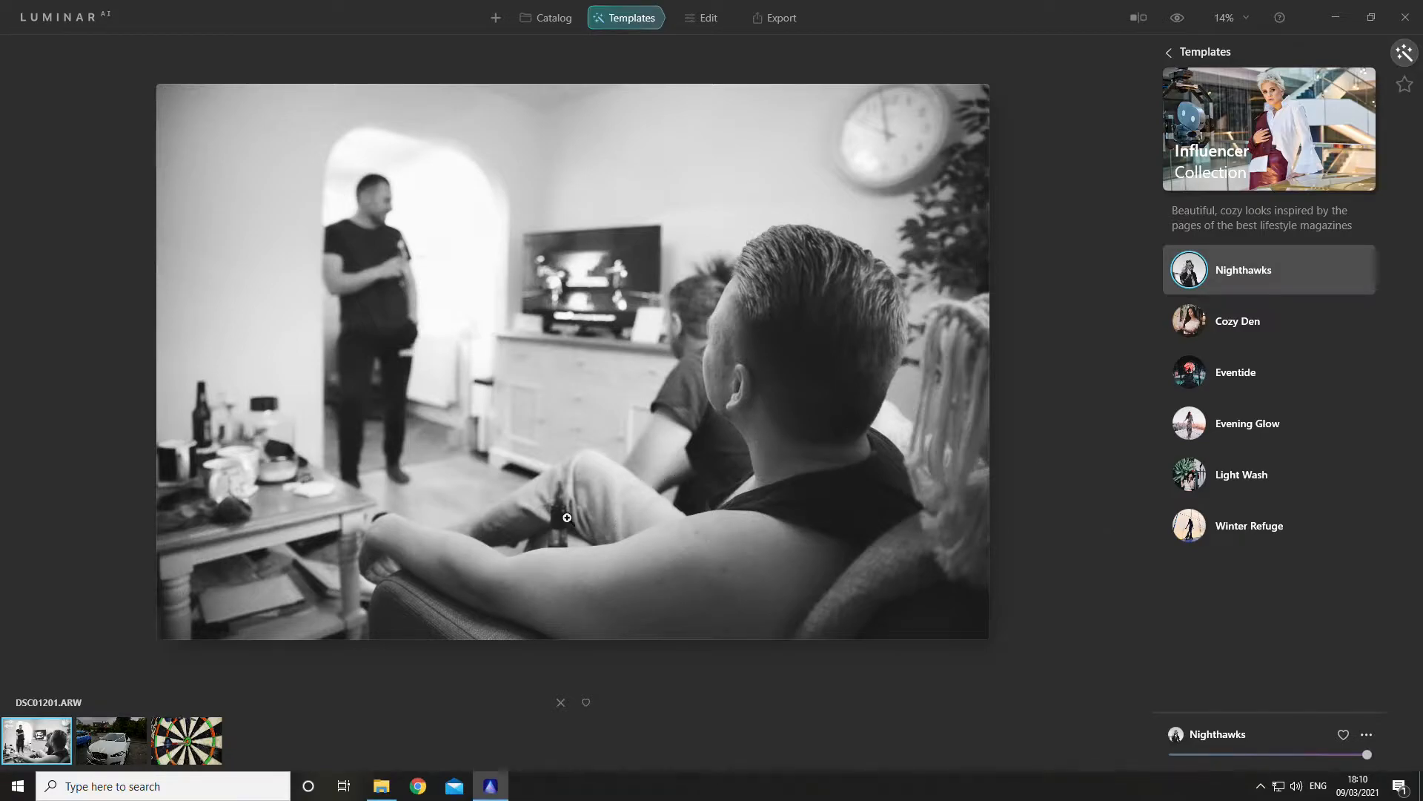
Step: Copy the black-and-white photo's adjustments, select all three photos and show the adjustment commands available for them
right_click(30, 746)
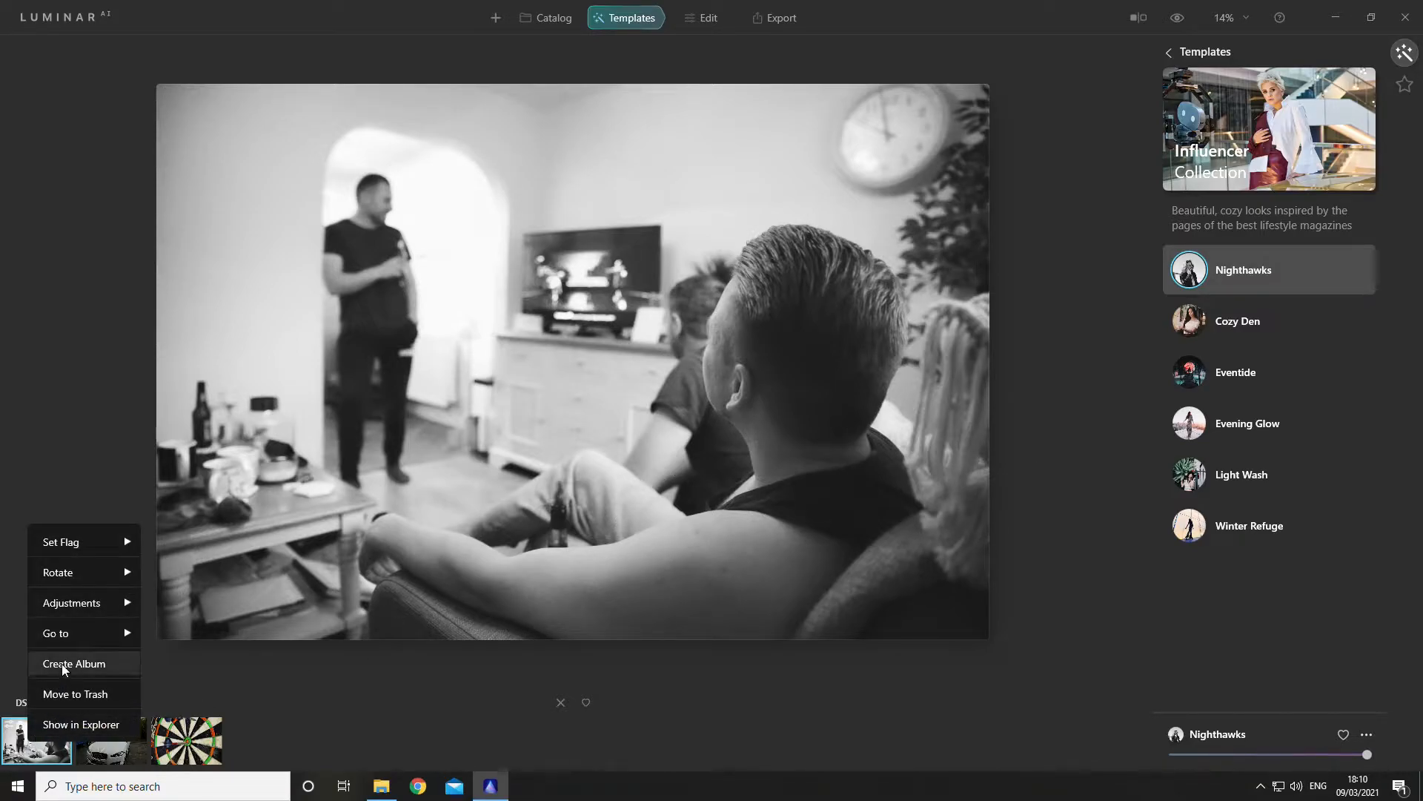
mouse_move(87, 608)
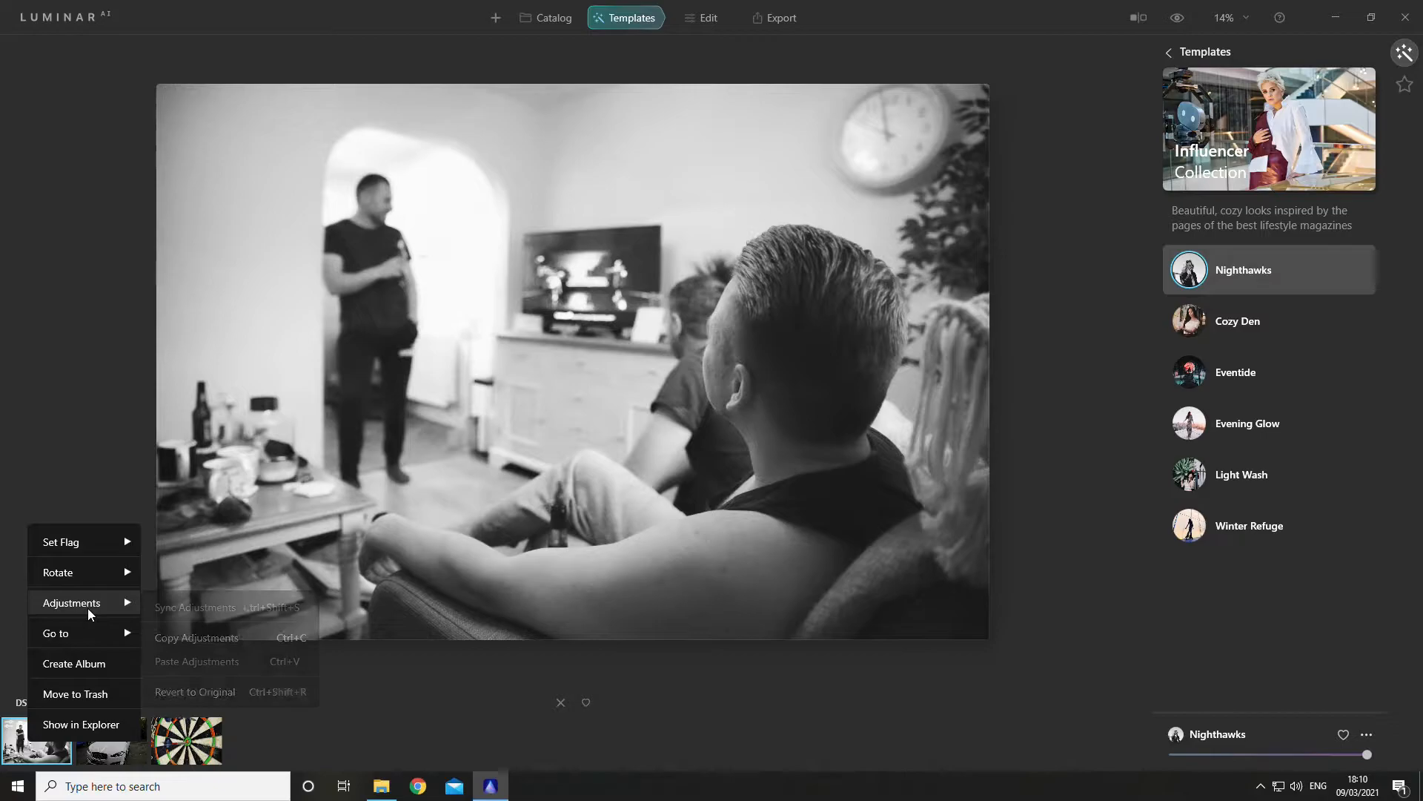
click(197, 643)
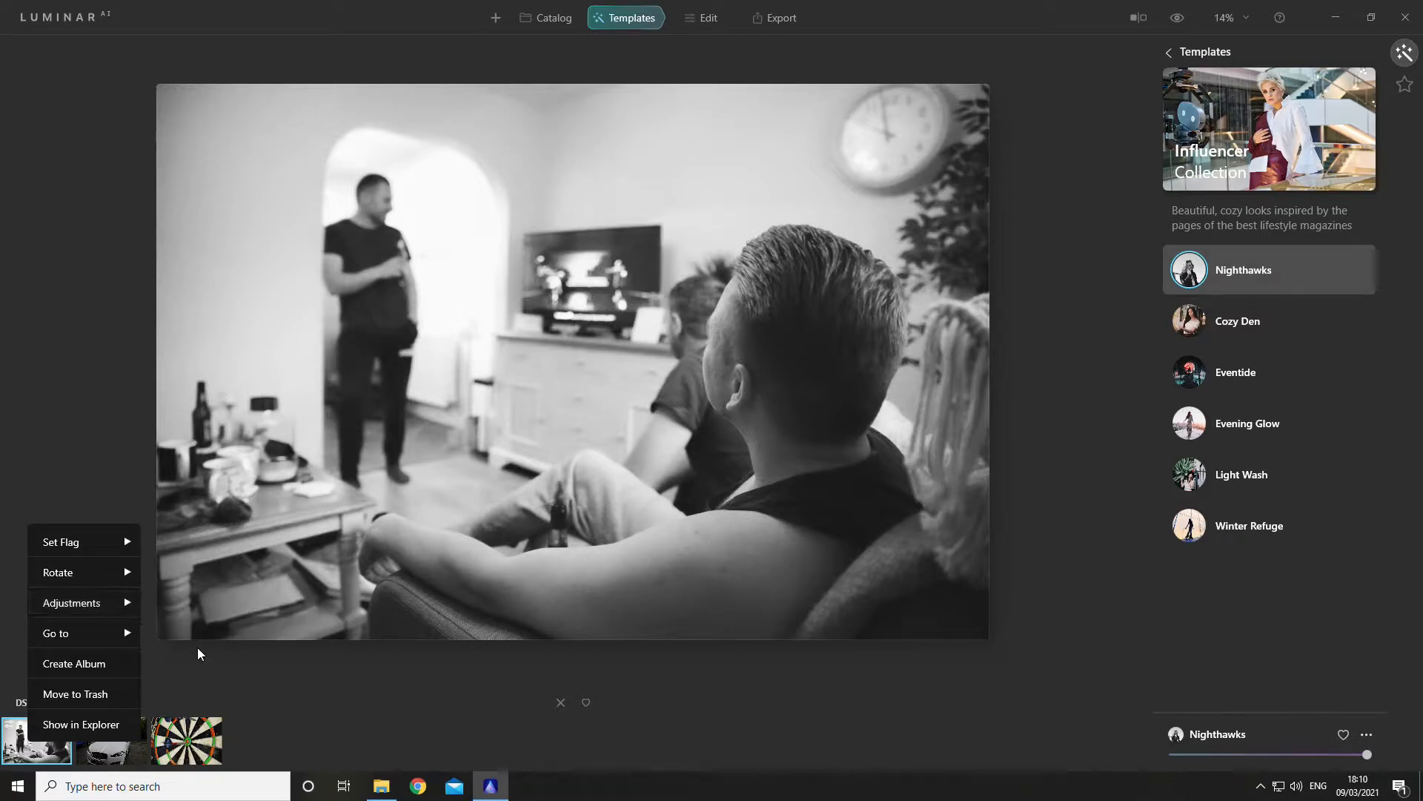
shift+click(214, 741)
right_click(123, 742)
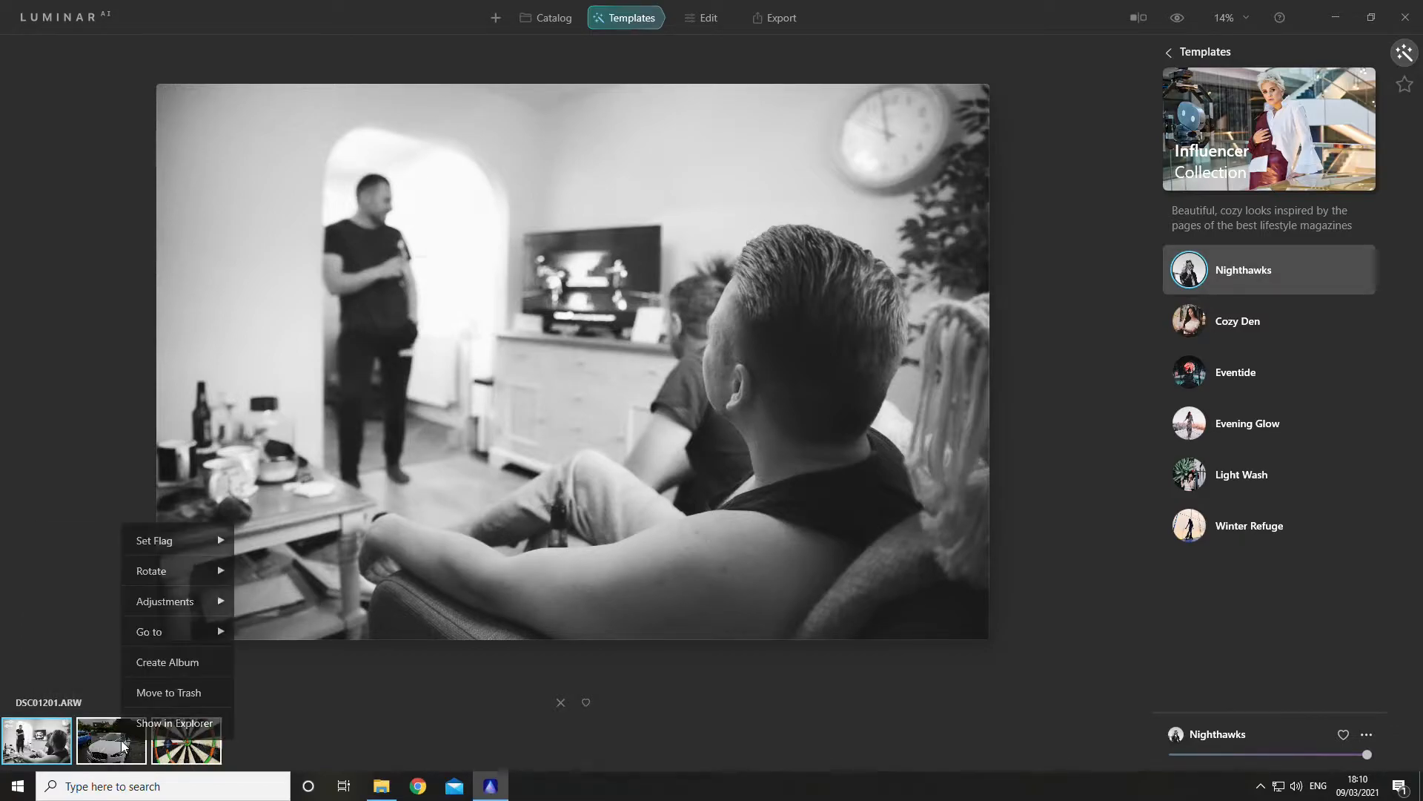
mouse_move(182, 607)
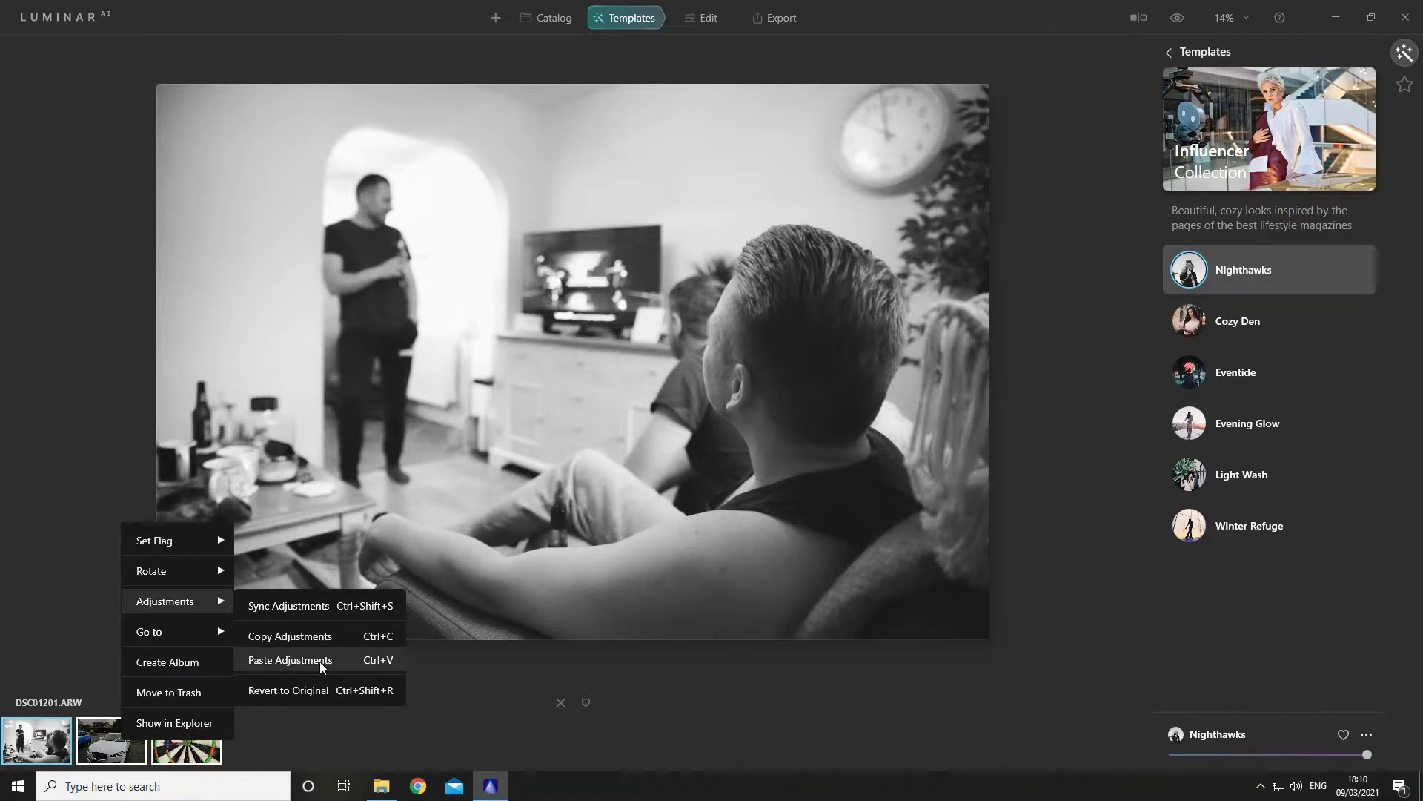
click(849, 686)
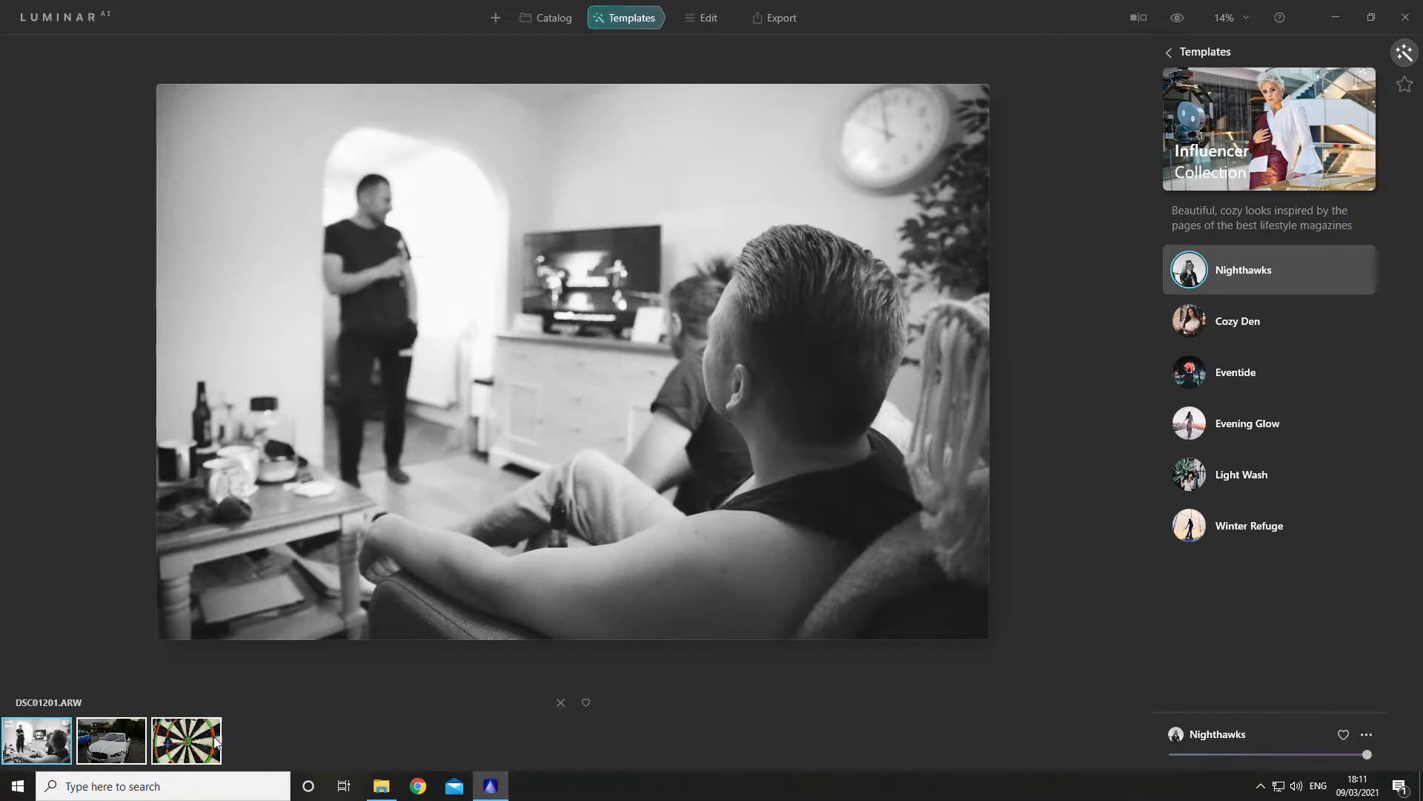
Step: Return to the catalog, select all three photos and revert them to their originals
click(555, 19)
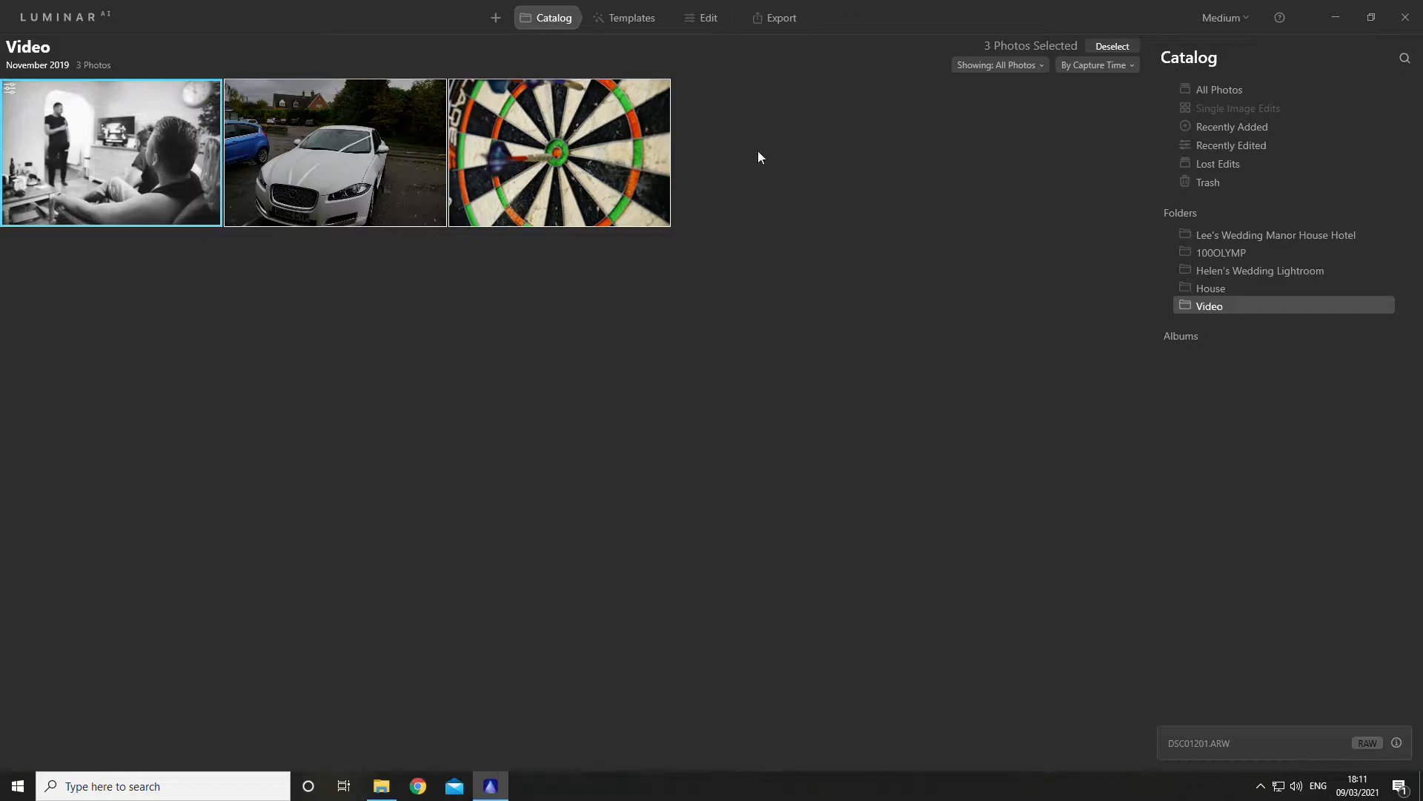
click(1124, 49)
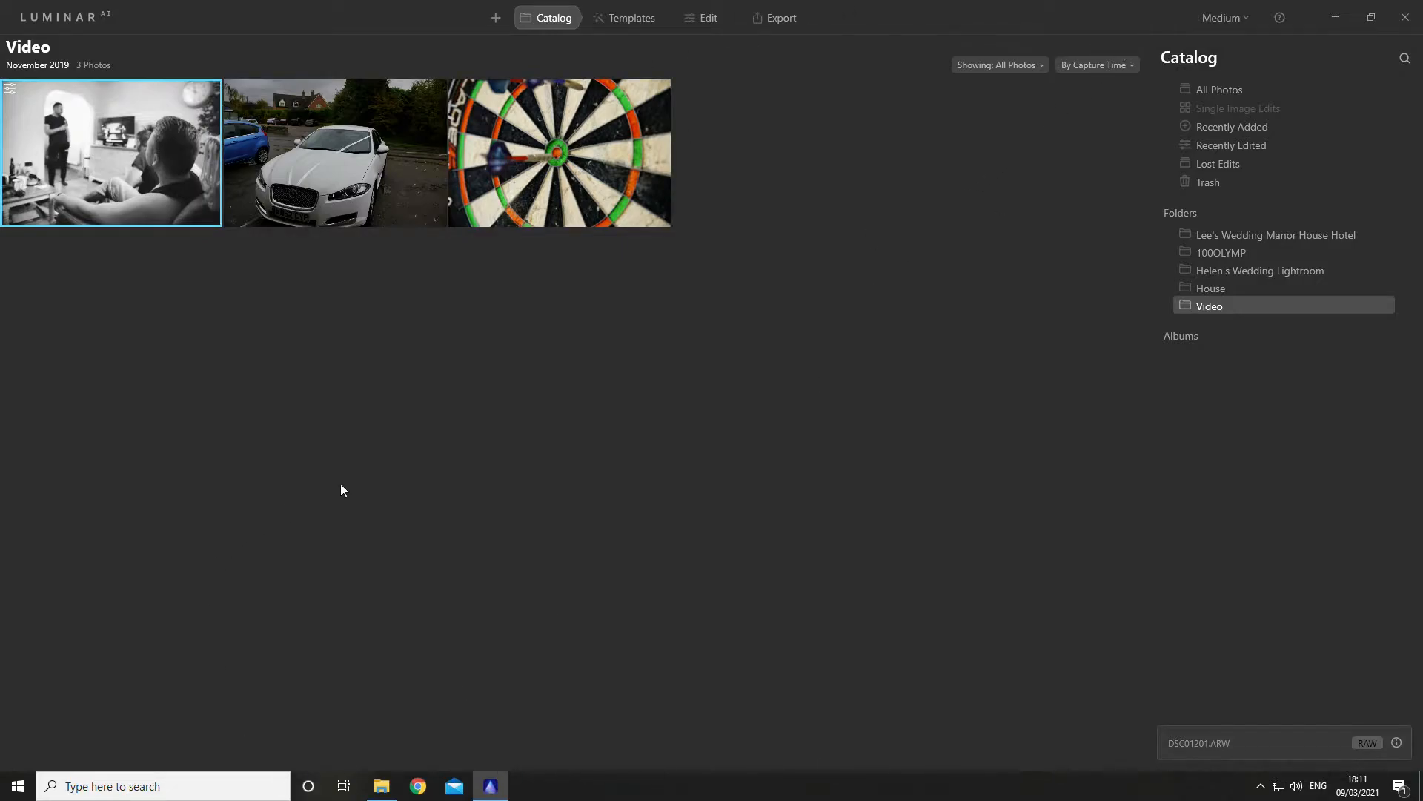
shift+click(594, 178)
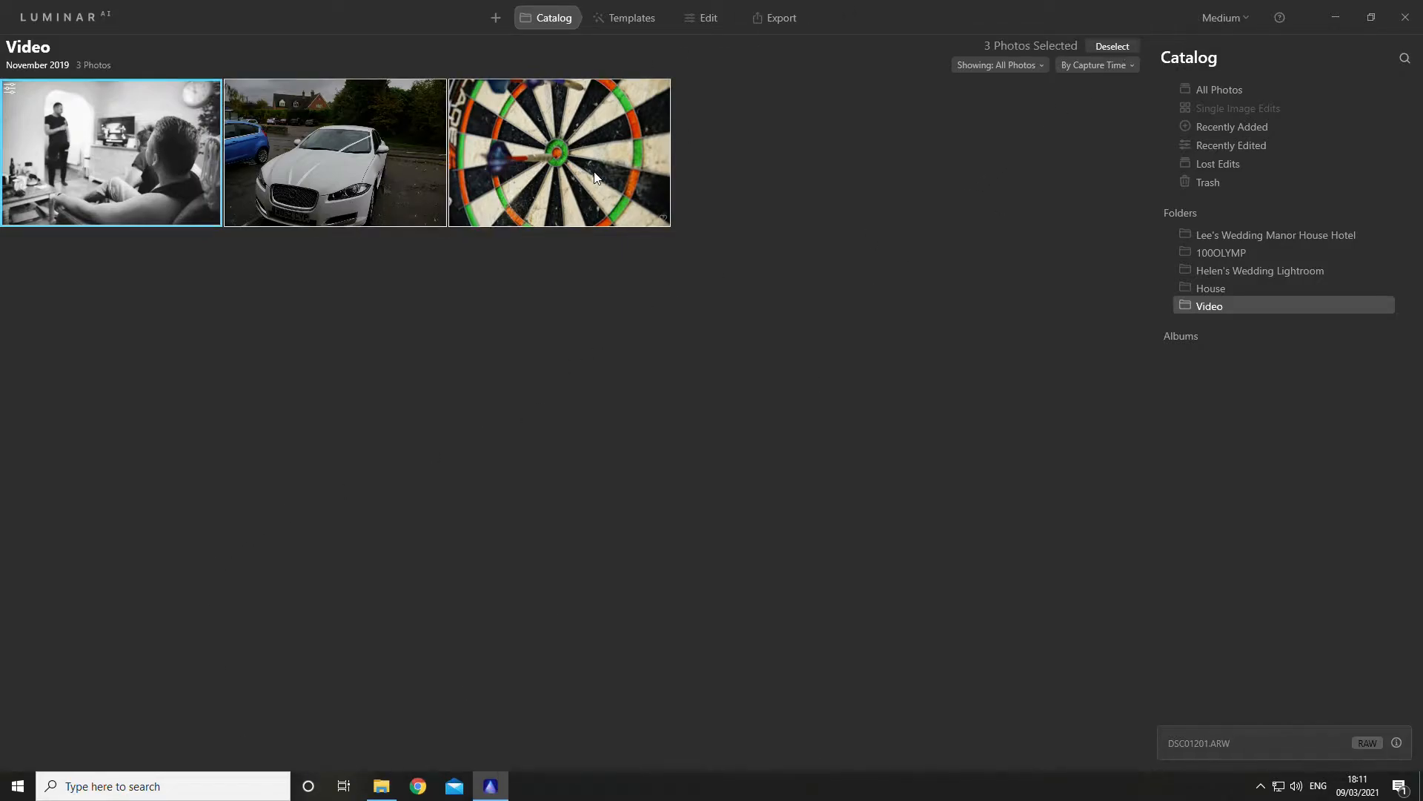
right_click(131, 160)
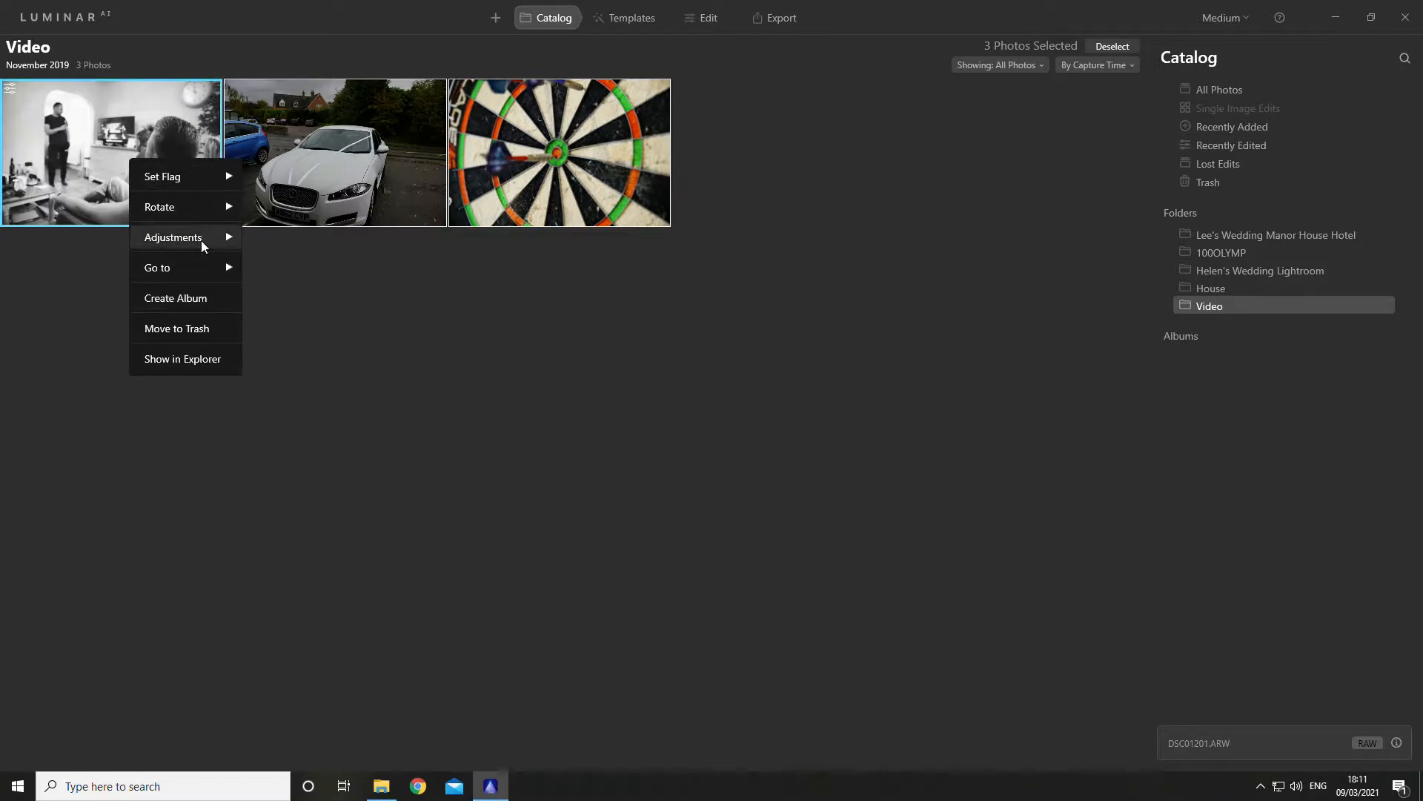
mouse_move(201, 240)
click(309, 331)
click(412, 355)
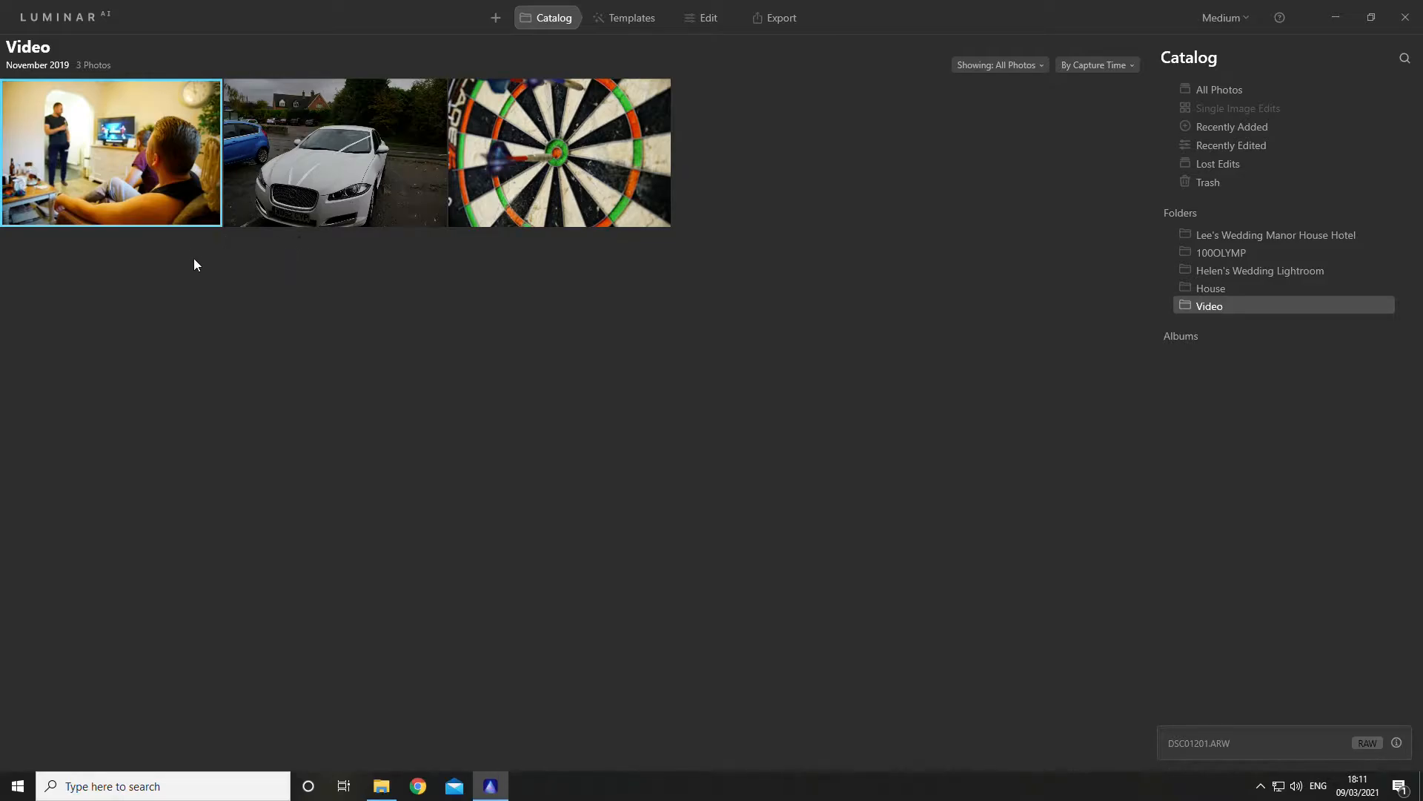
Step: Open the photos for editing and compare the Light temperature and tint of the living room, car and dartboard photos
click(706, 19)
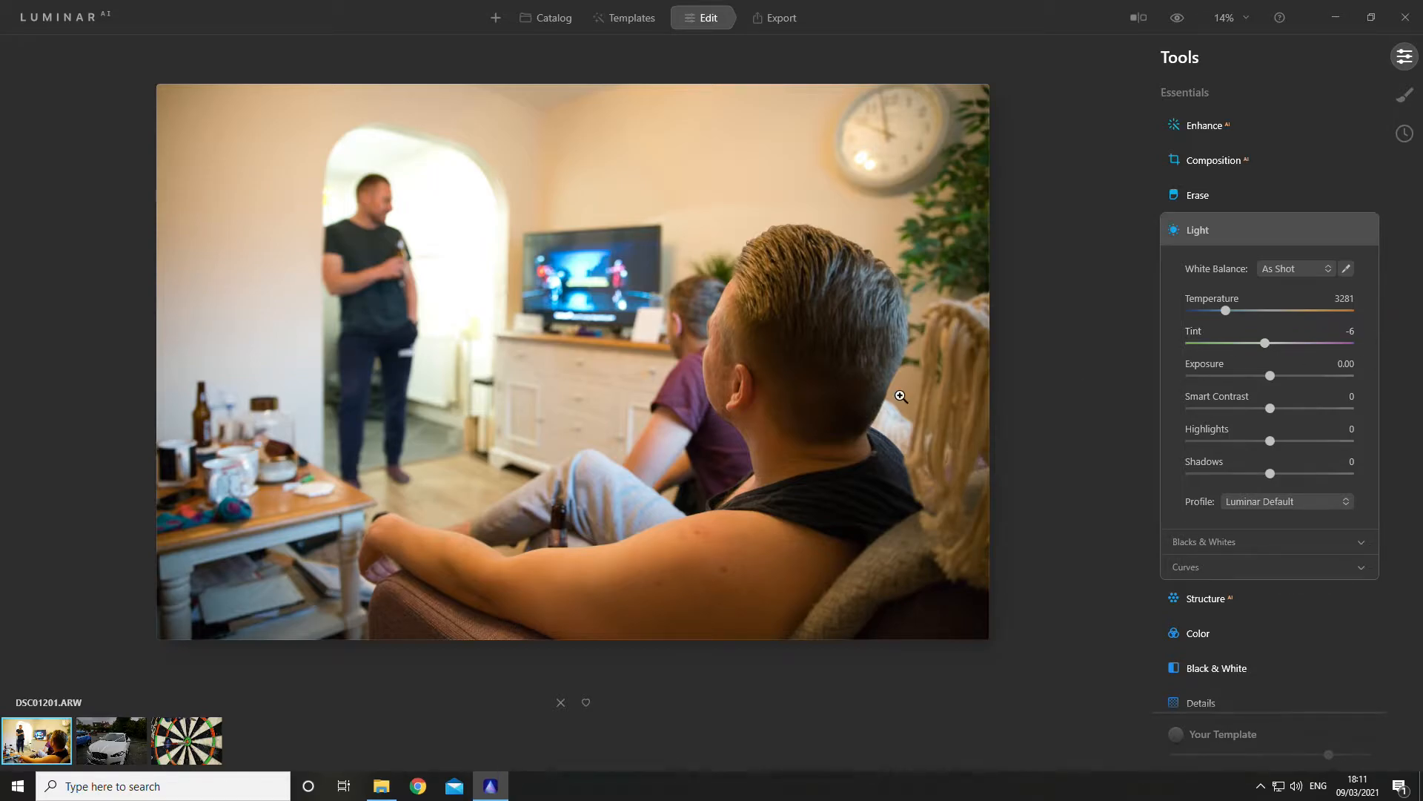
click(123, 738)
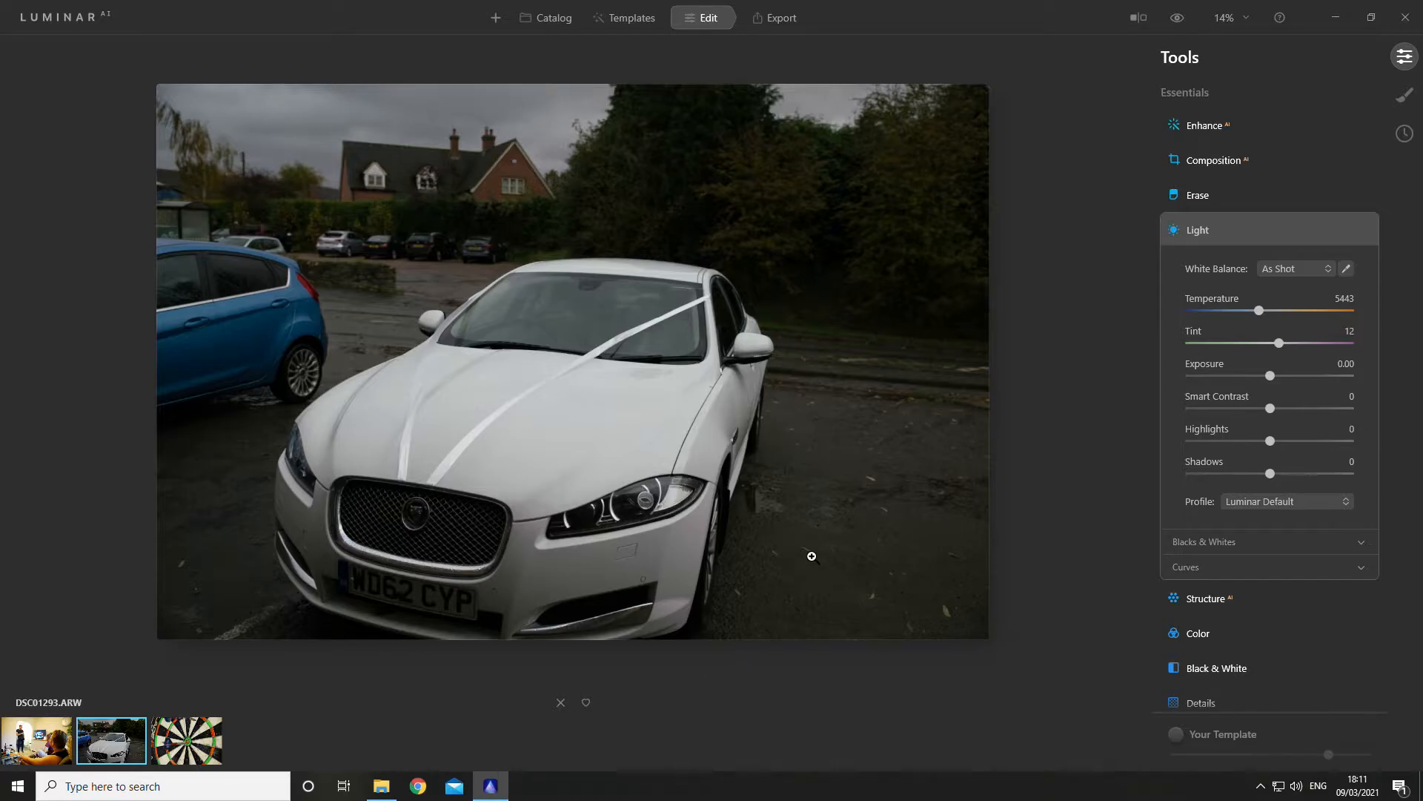
click(190, 751)
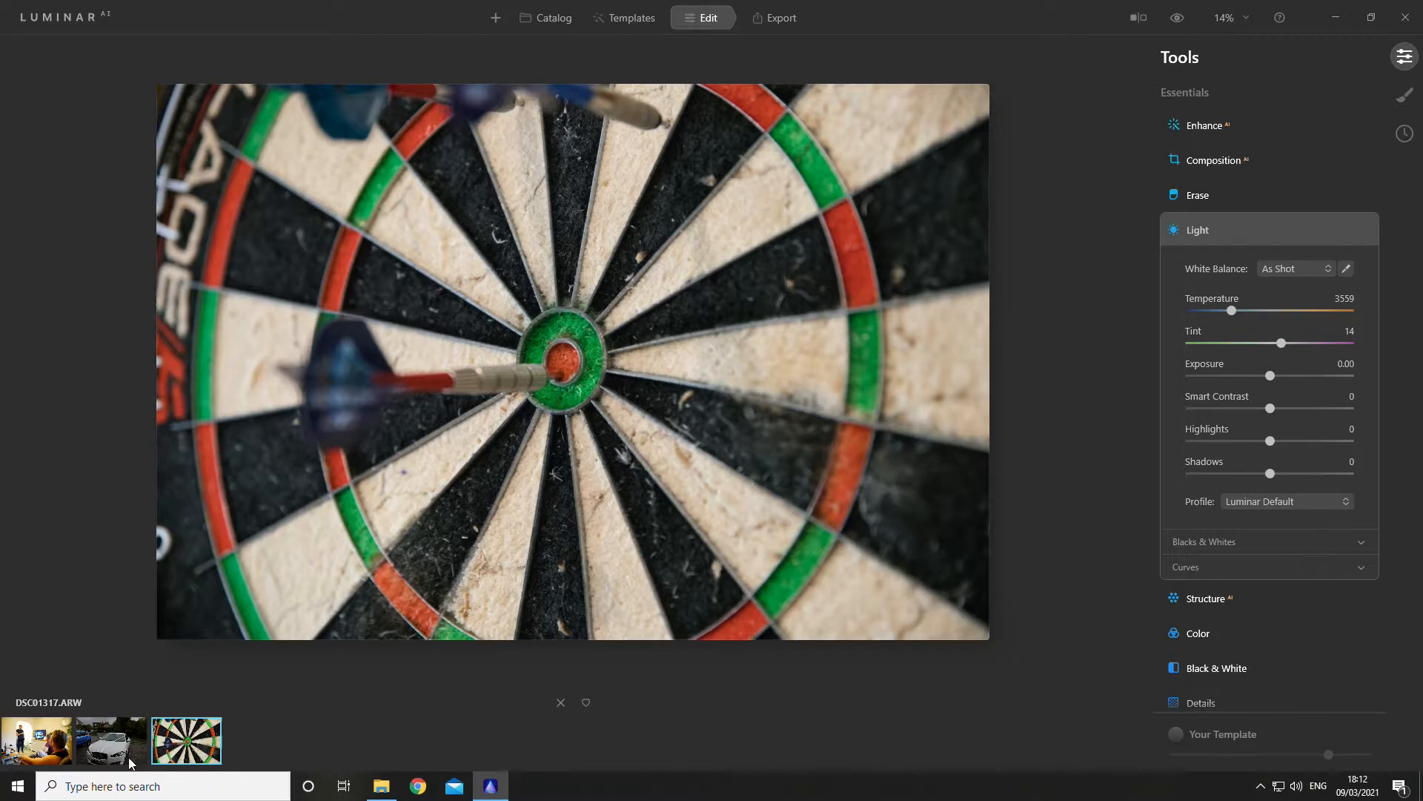
click(26, 749)
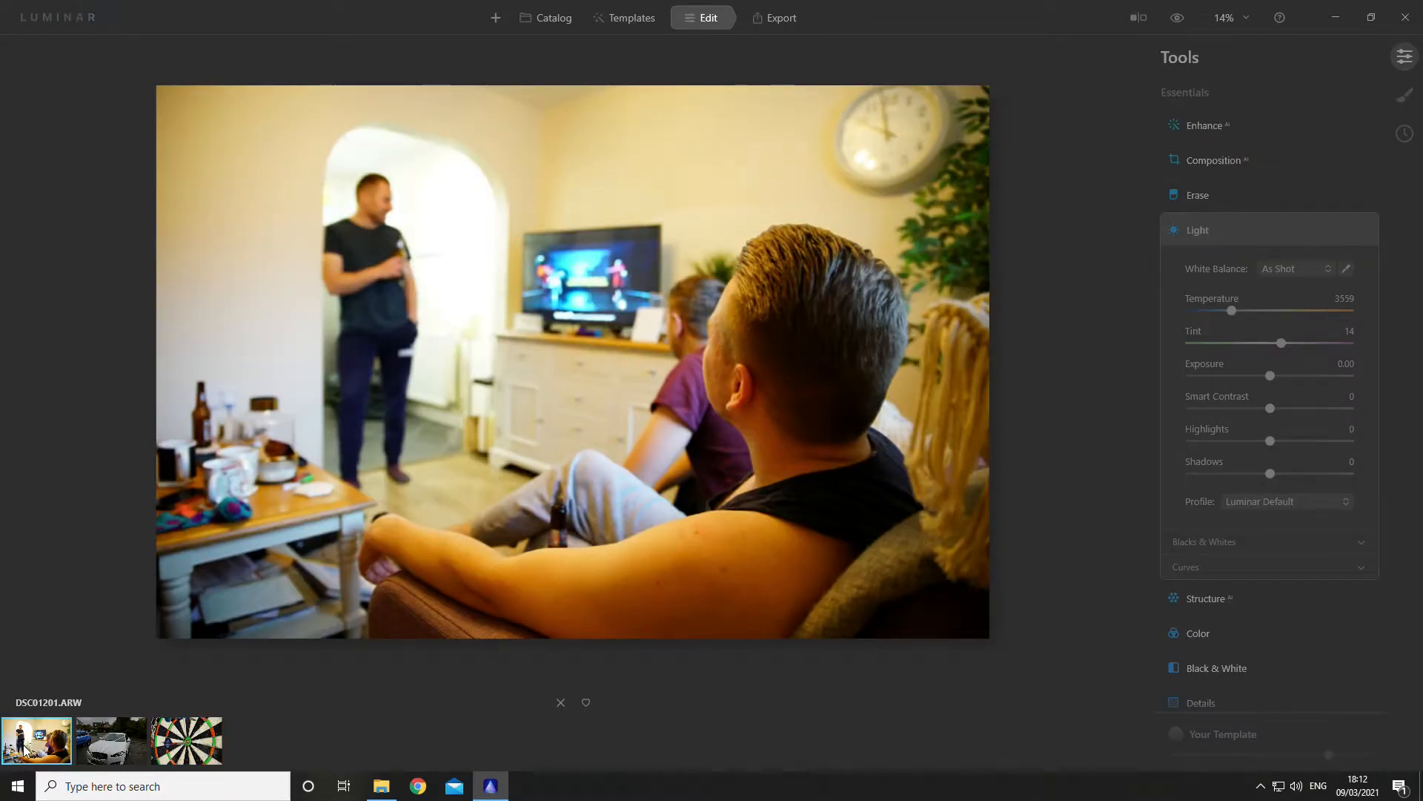
click(932, 501)
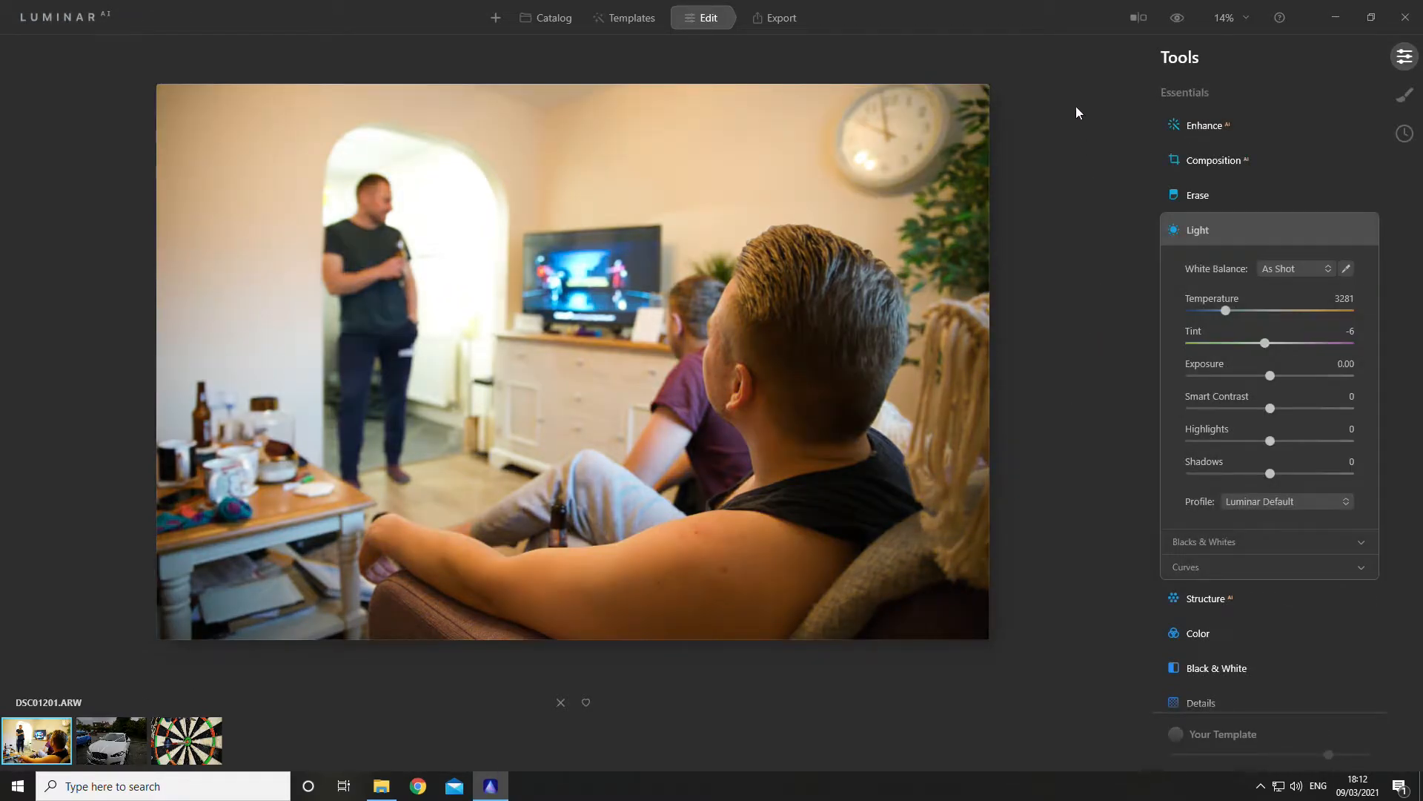
Step: Set the living room photo's Enhance AI Accent to 50 and reopen its Light settings
click(1213, 126)
click(1268, 175)
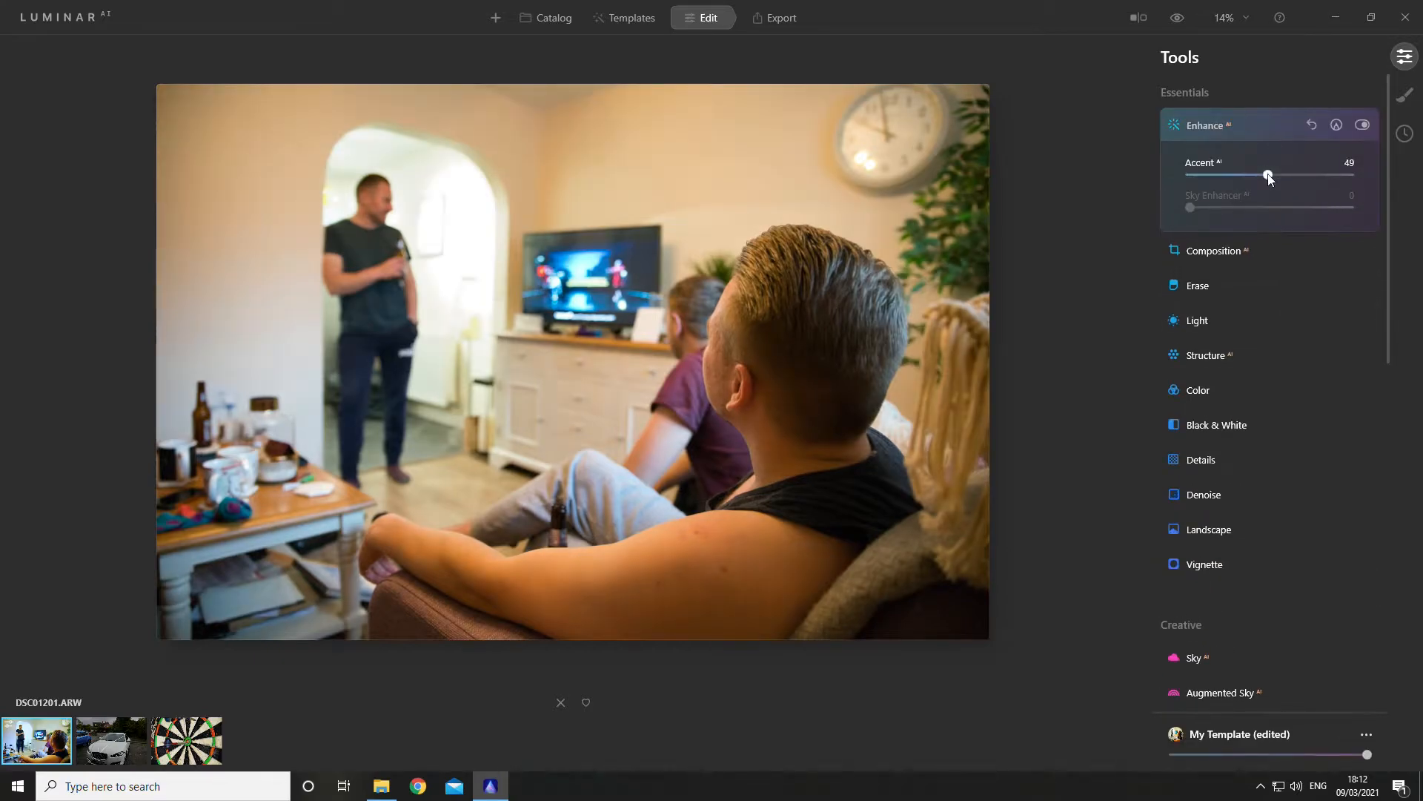
drag(1268, 176, 1270, 175)
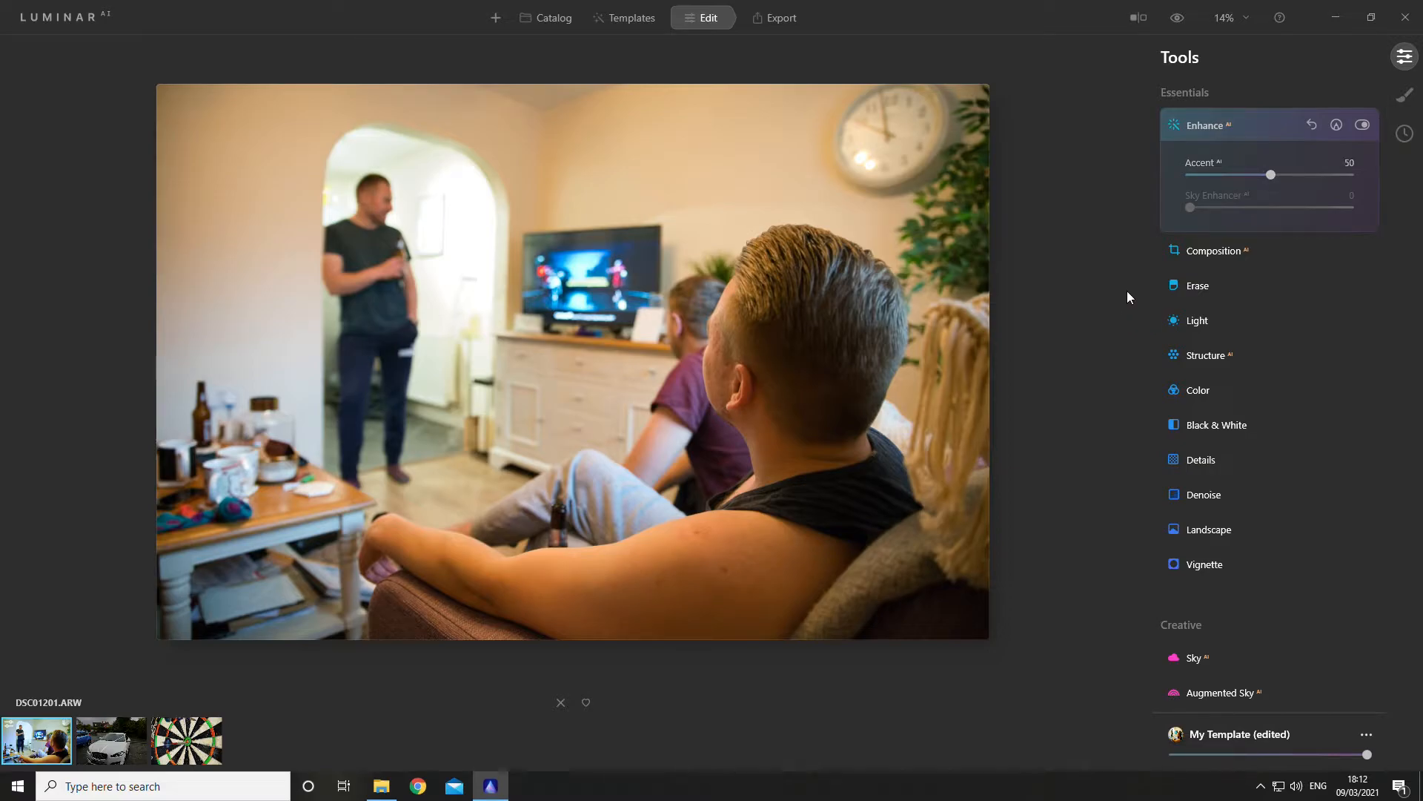
click(1219, 319)
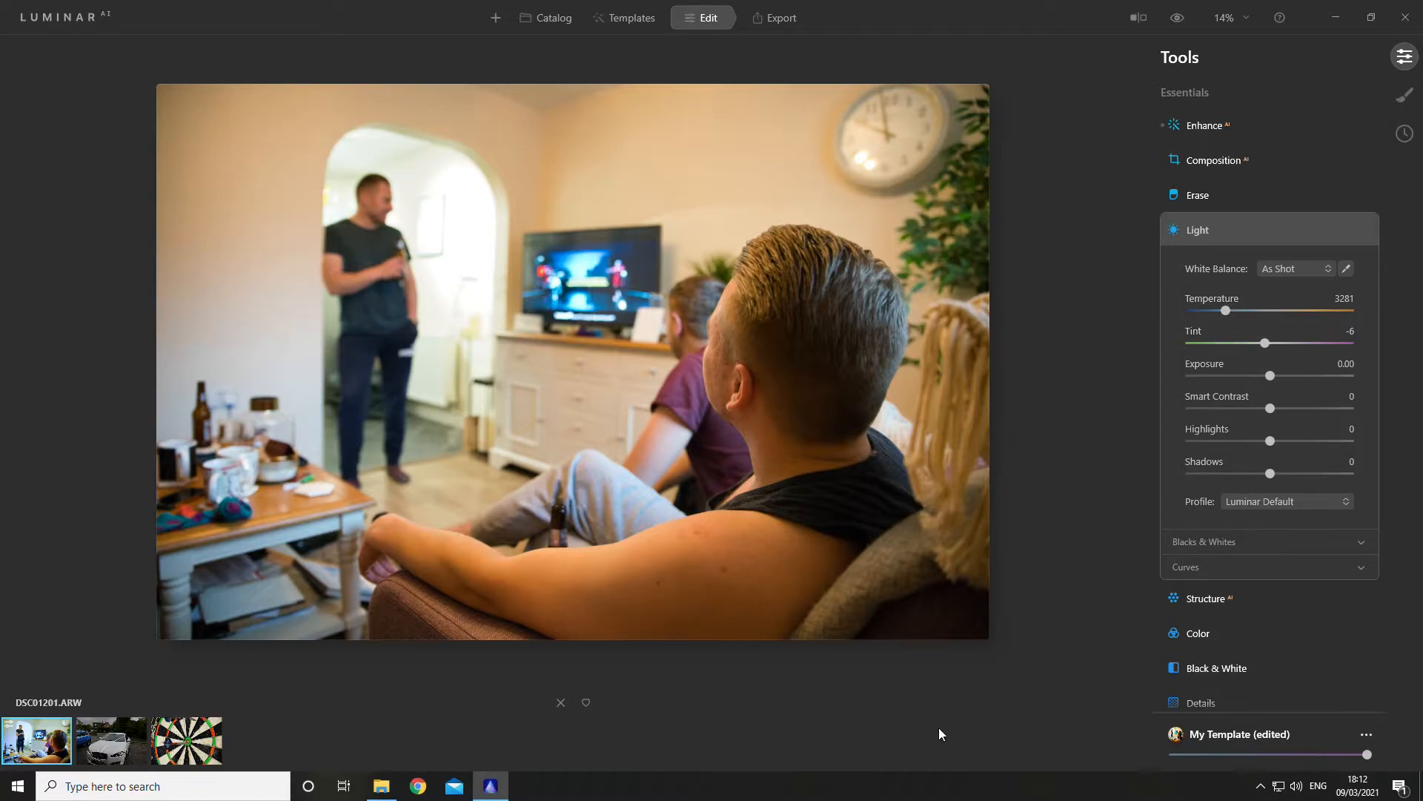
Step: Save the living room photo's edit as a template and copy its adjustments
click(1367, 735)
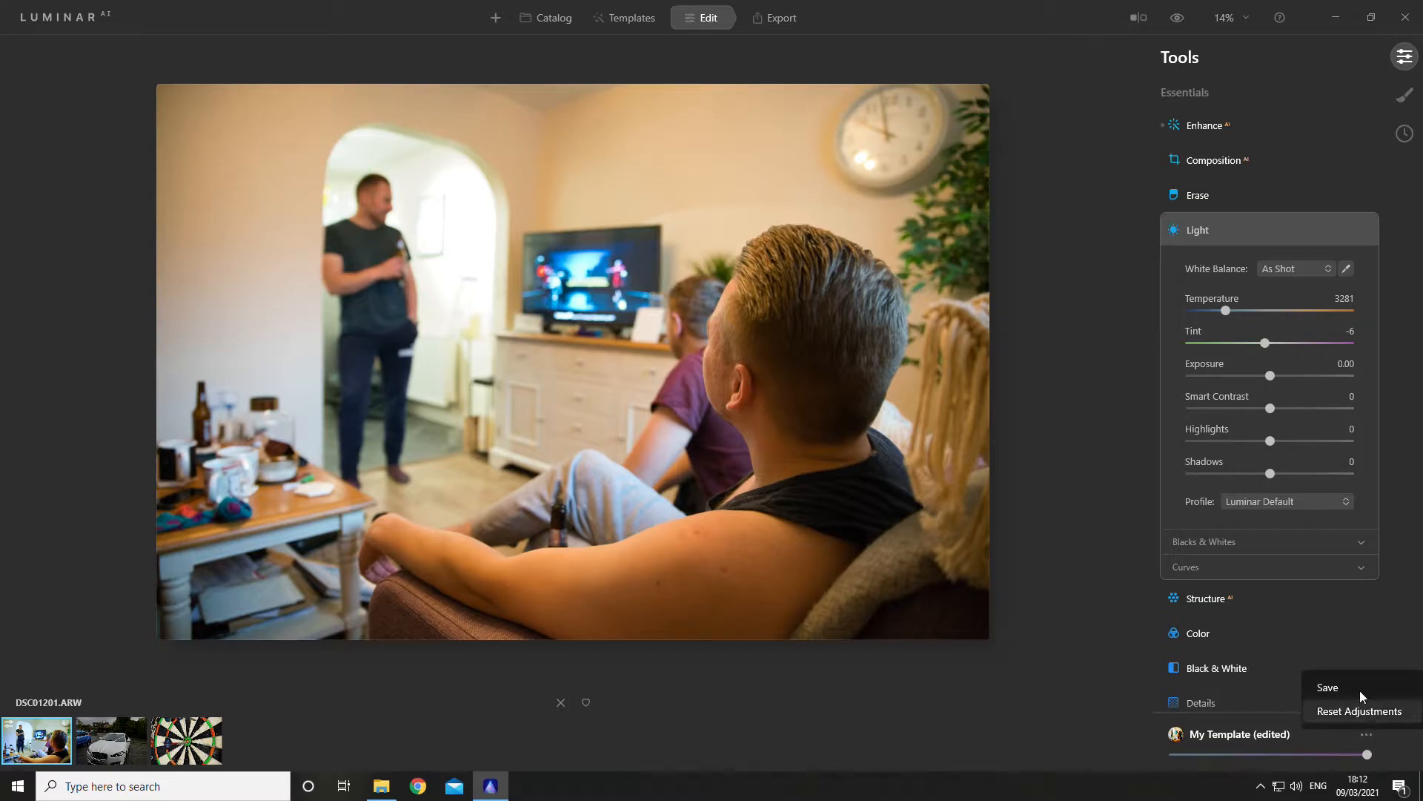
click(1355, 683)
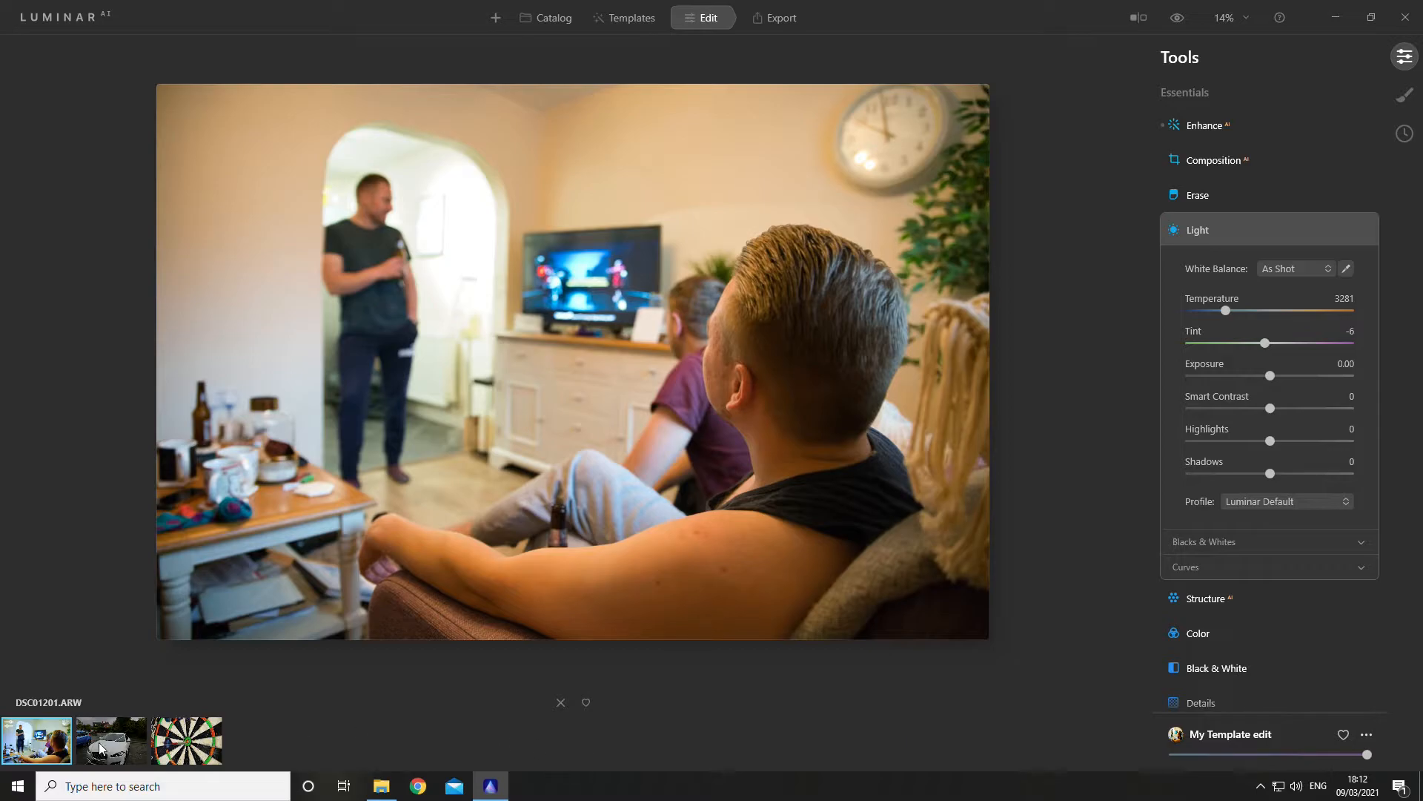
right_click(51, 745)
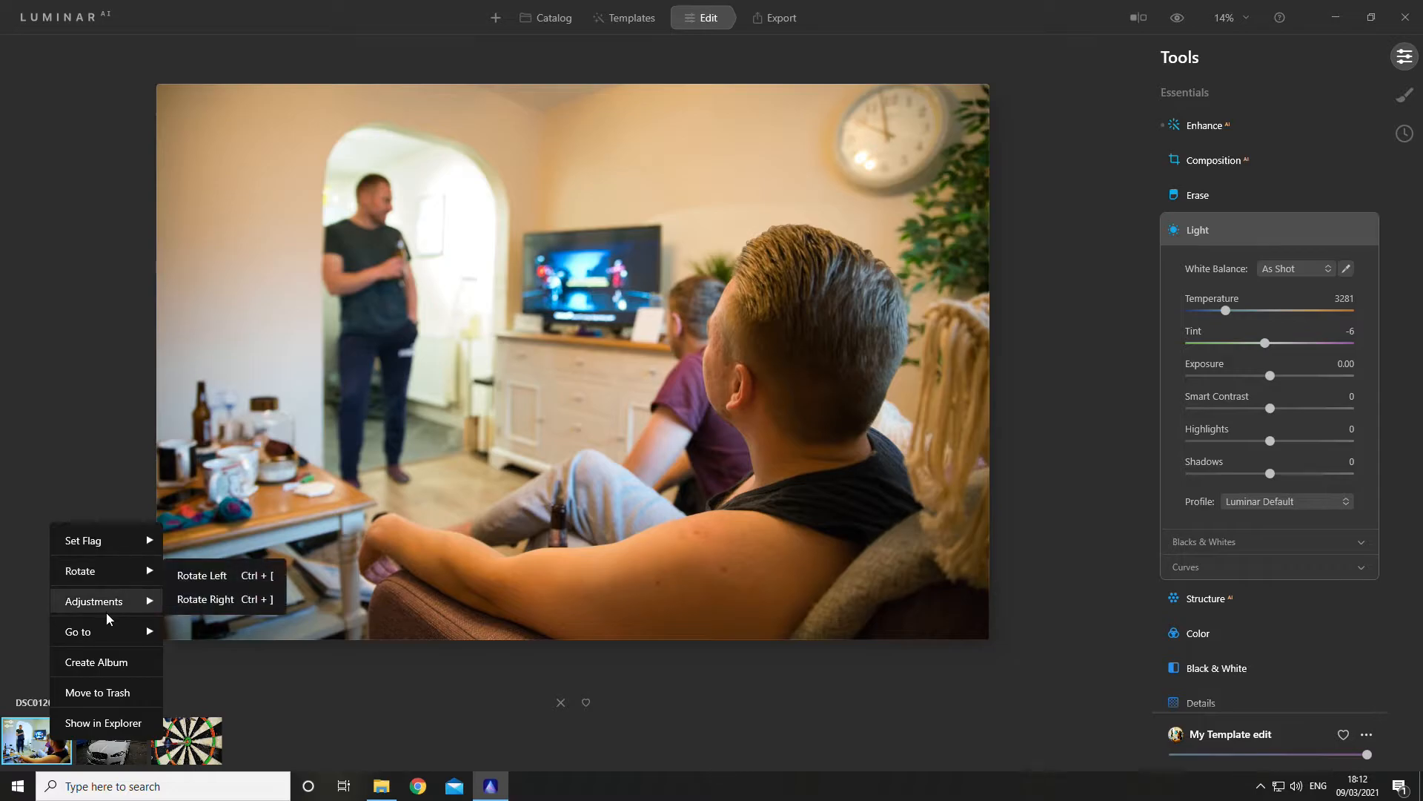
mouse_move(109, 606)
click(195, 632)
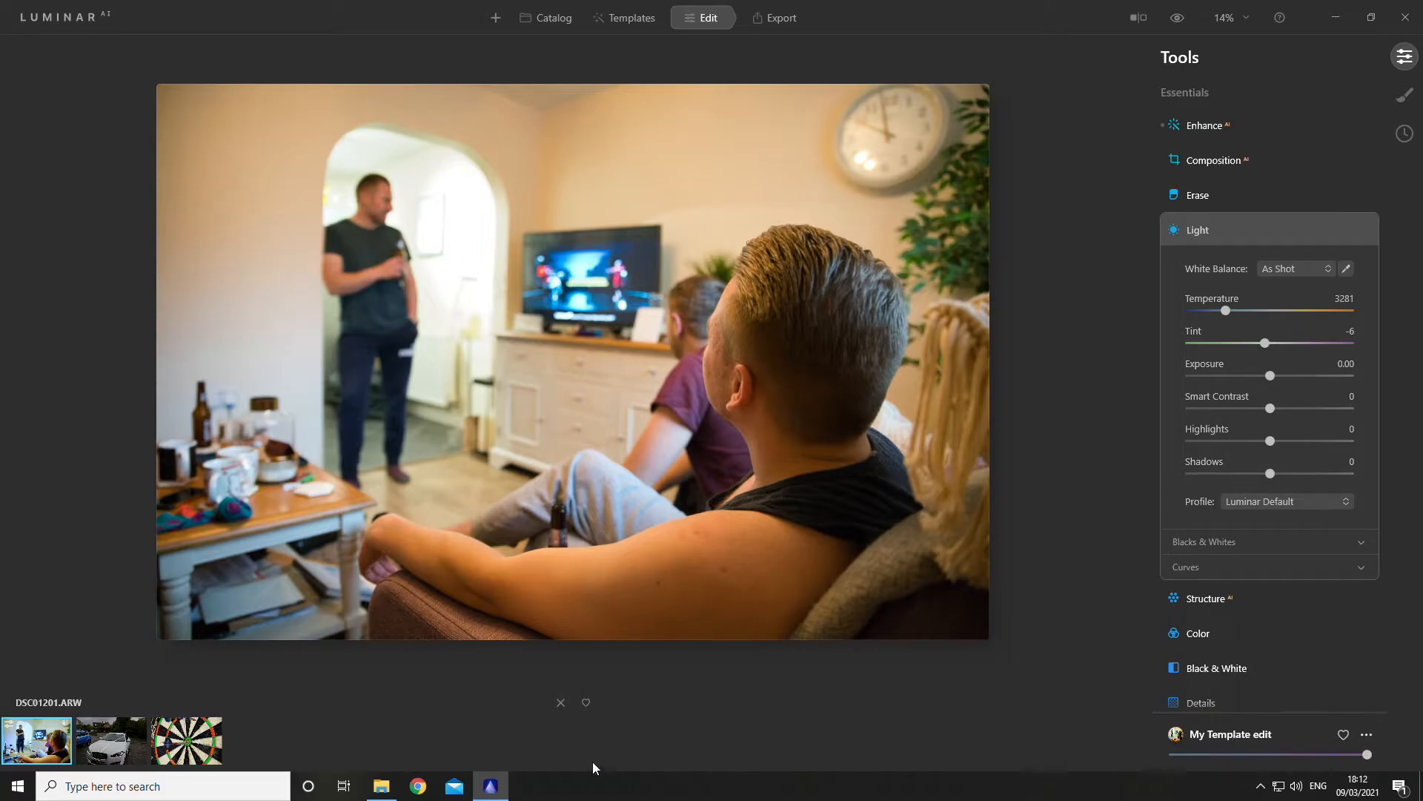
Step: Check the car photo's temperature and tint against those of the living room photo
click(120, 745)
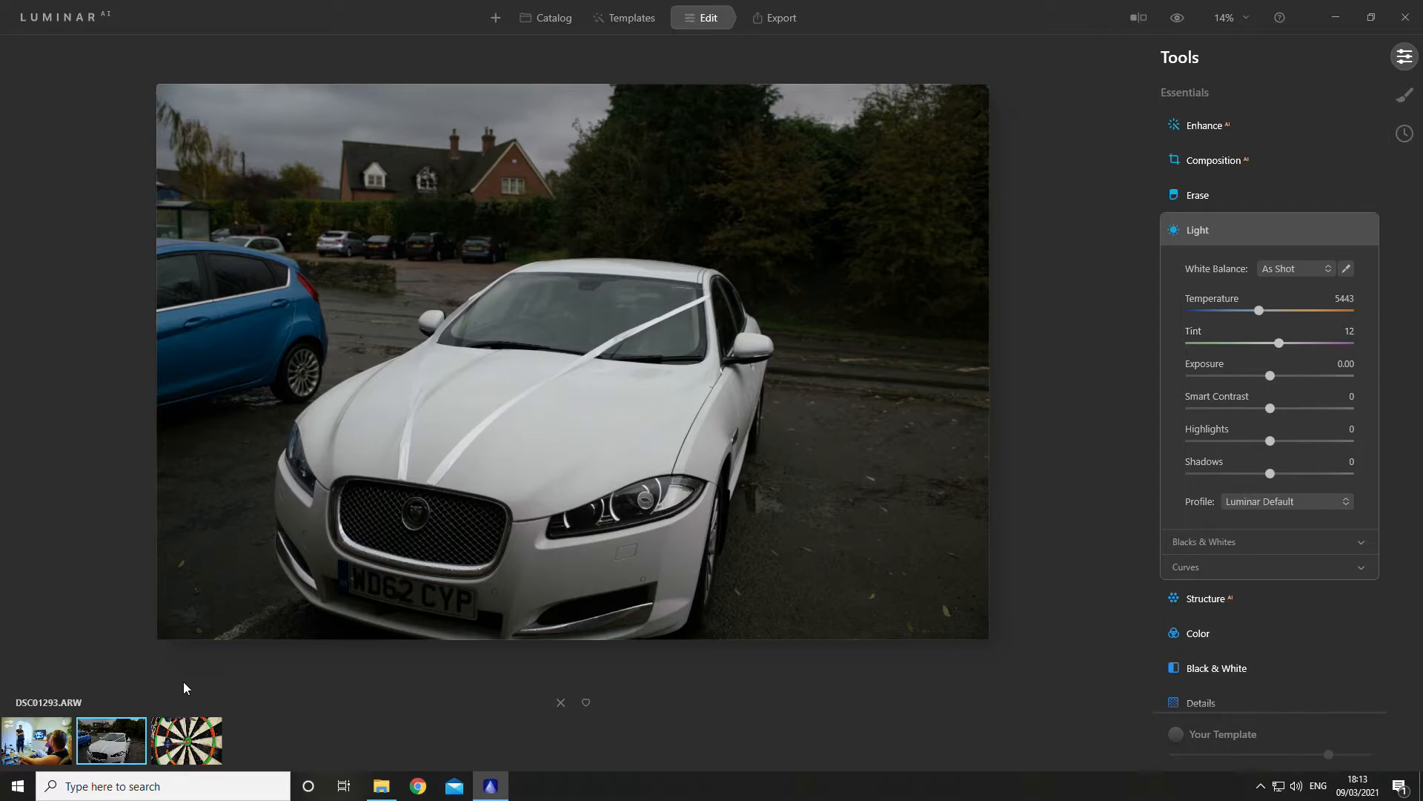
click(32, 746)
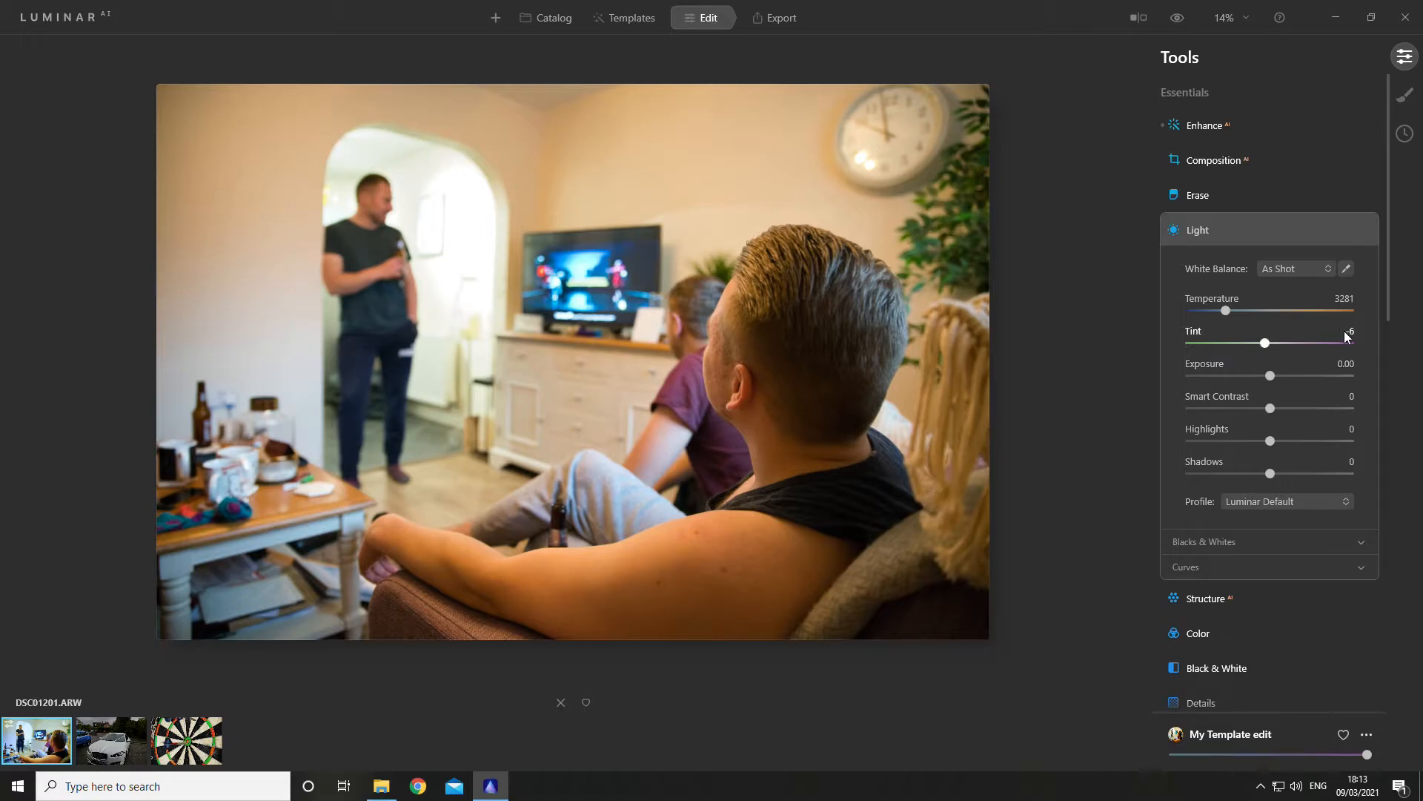
Step: Copy the living room photo's adjustments again and paste them onto the car and dartboard photos
right_click(31, 752)
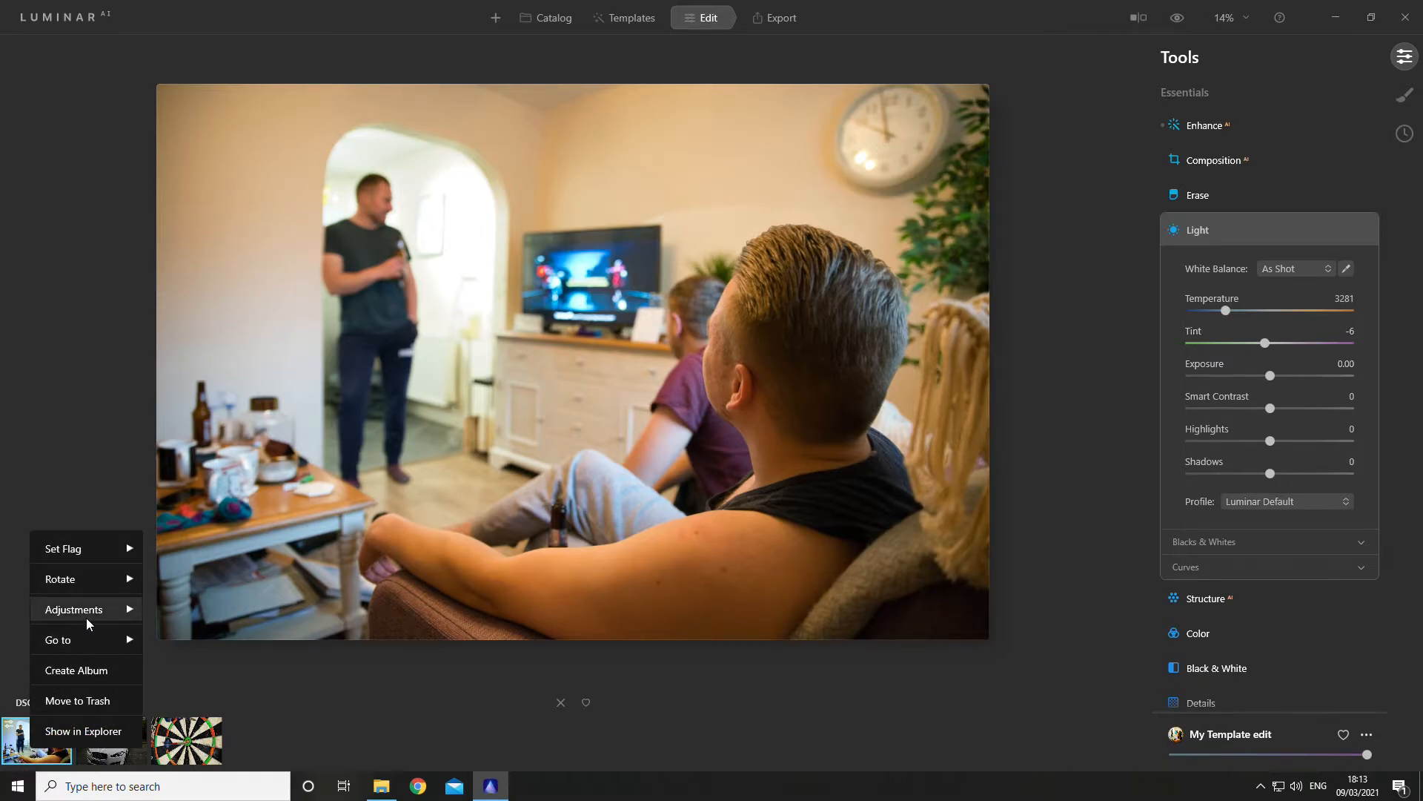
mouse_move(86, 617)
click(216, 653)
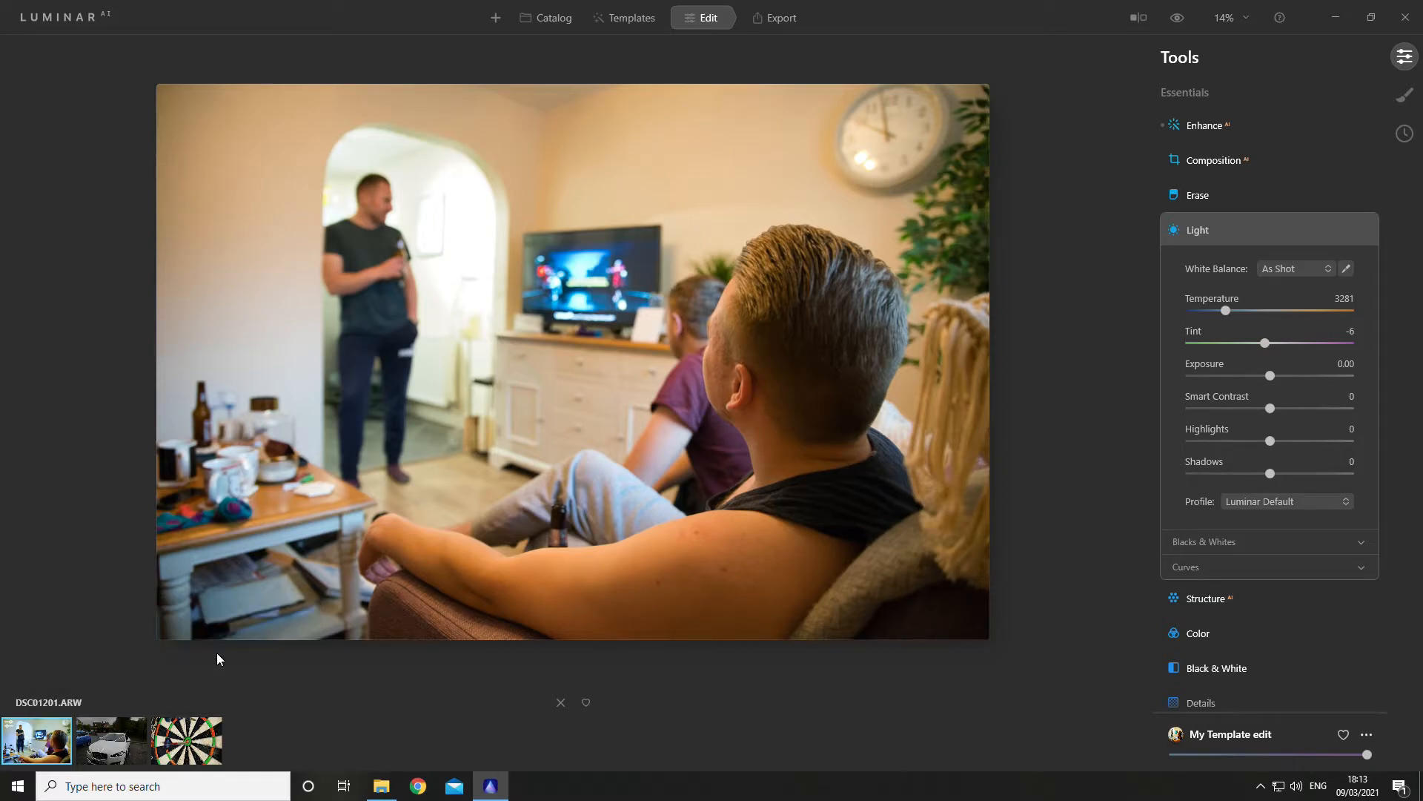
right_click(103, 752)
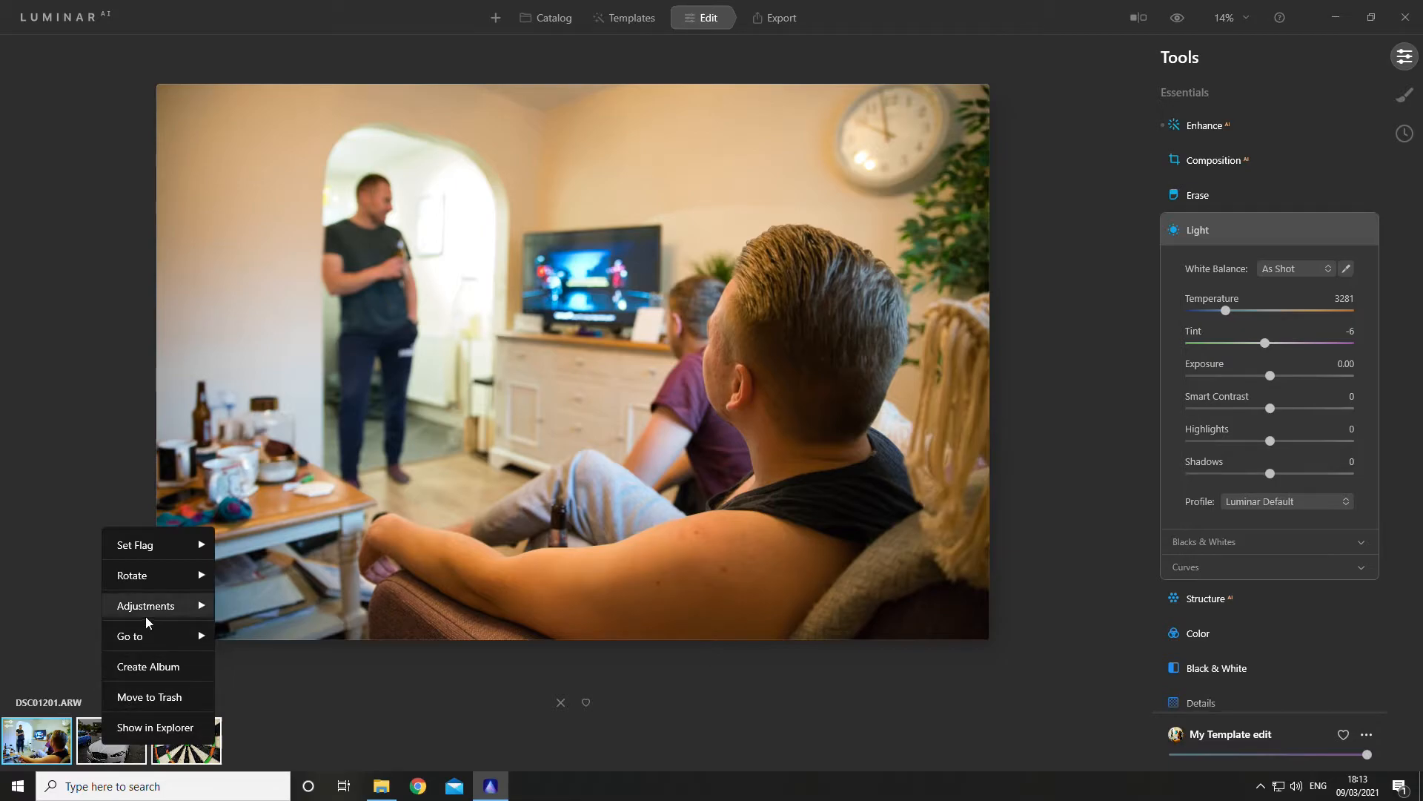
mouse_move(153, 607)
click(272, 665)
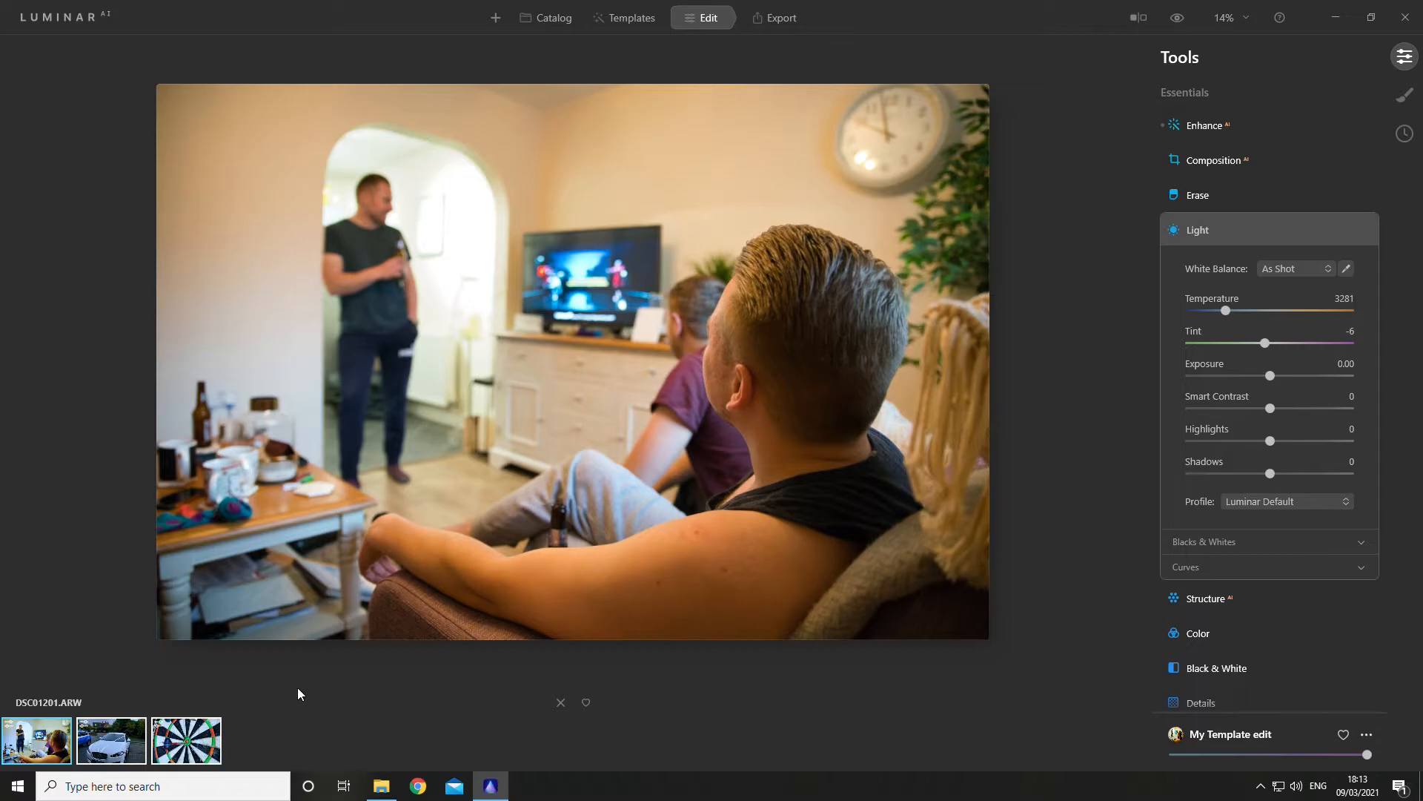
Step: Examine the pasted white balance on the car and dartboard photos and the dartboard's Enhance AI Accent setting
click(118, 748)
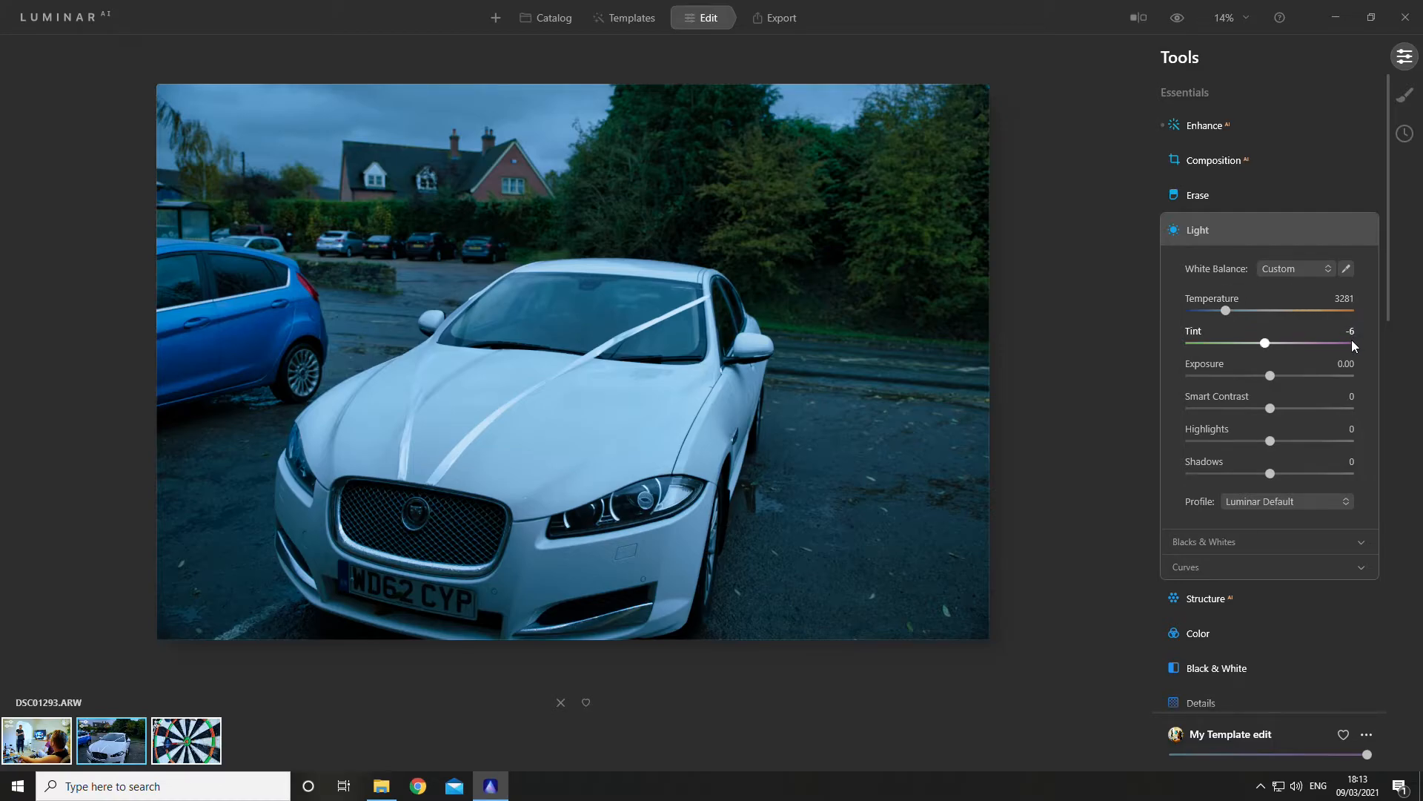
click(187, 746)
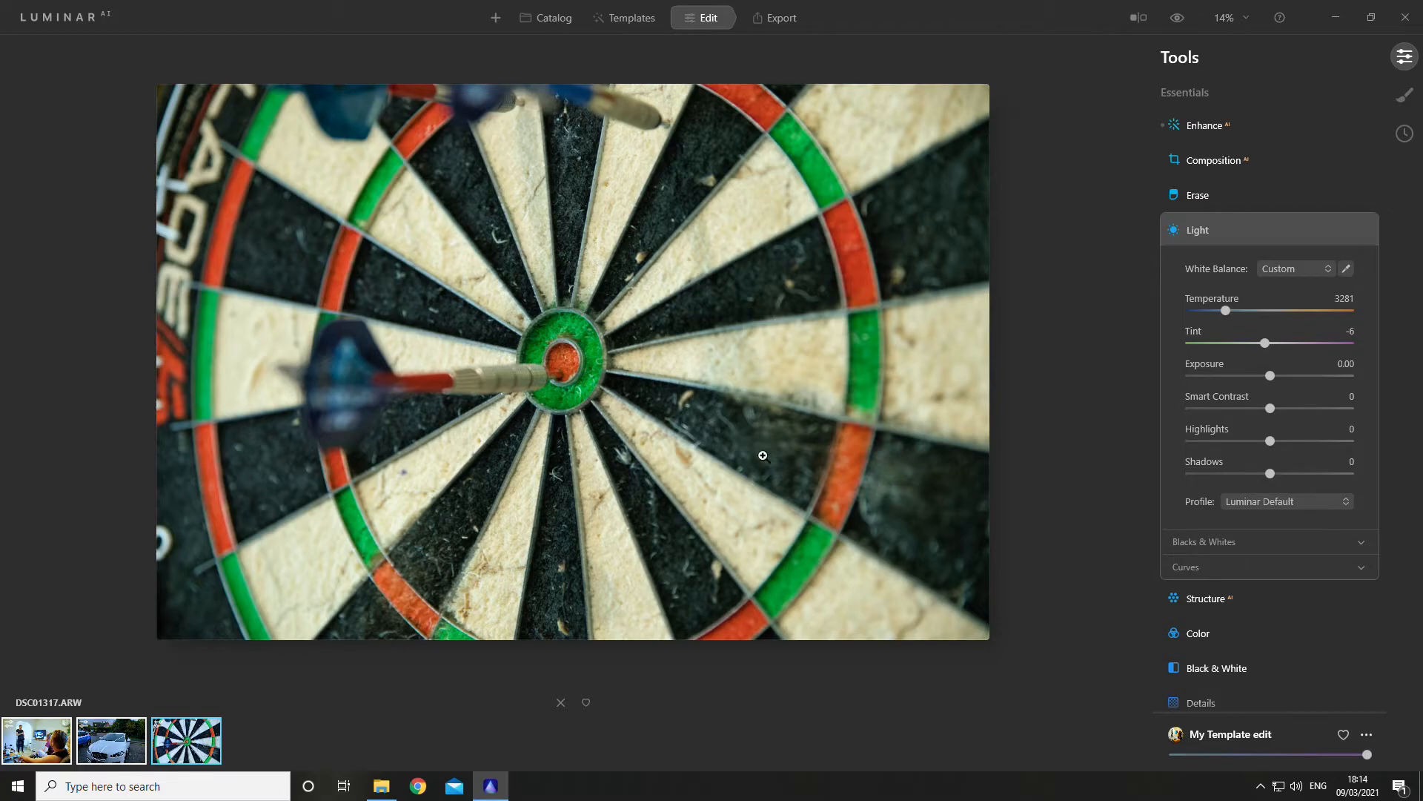
click(1224, 135)
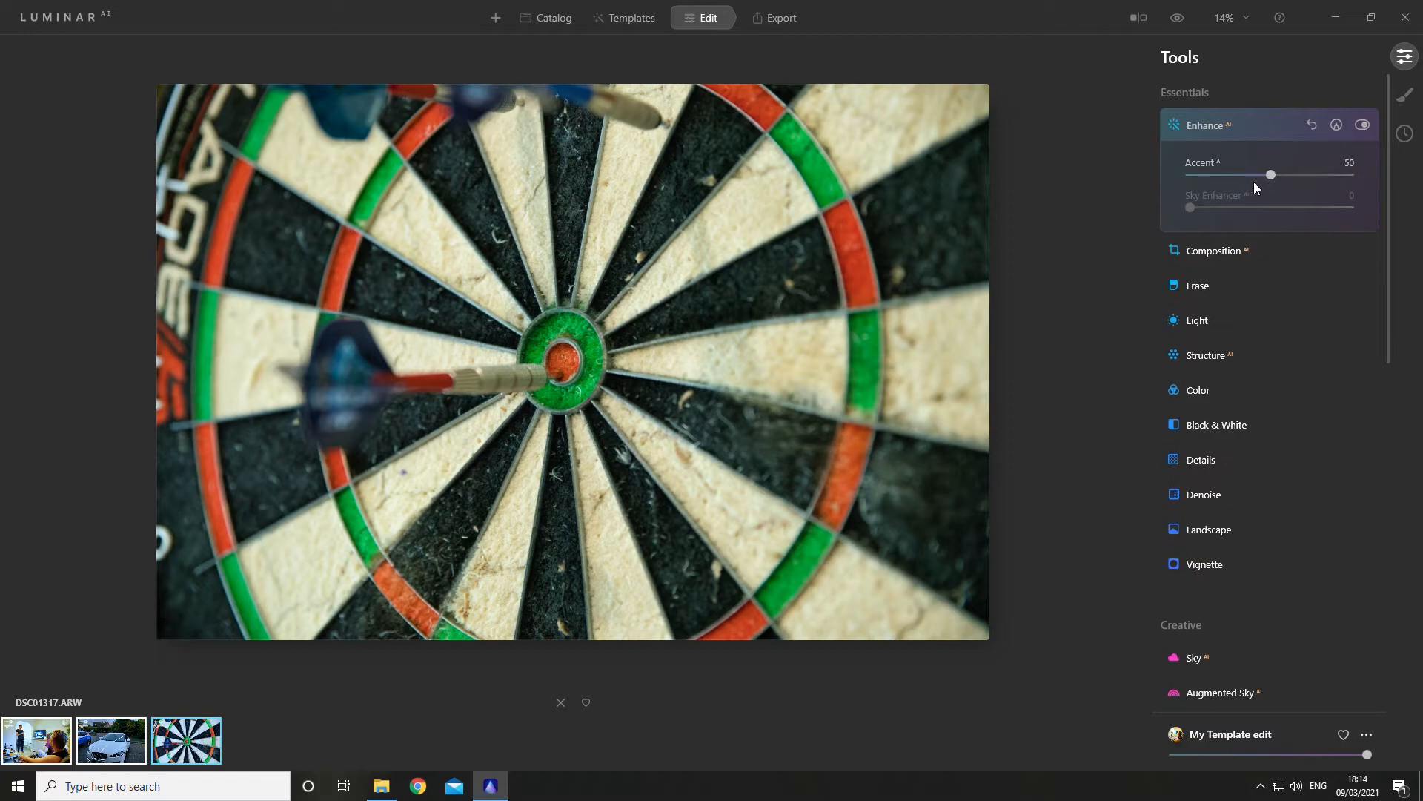
Step: Check the dartboard photo's temperature and tint in the Light settings and view its available adjustment commands
click(1207, 319)
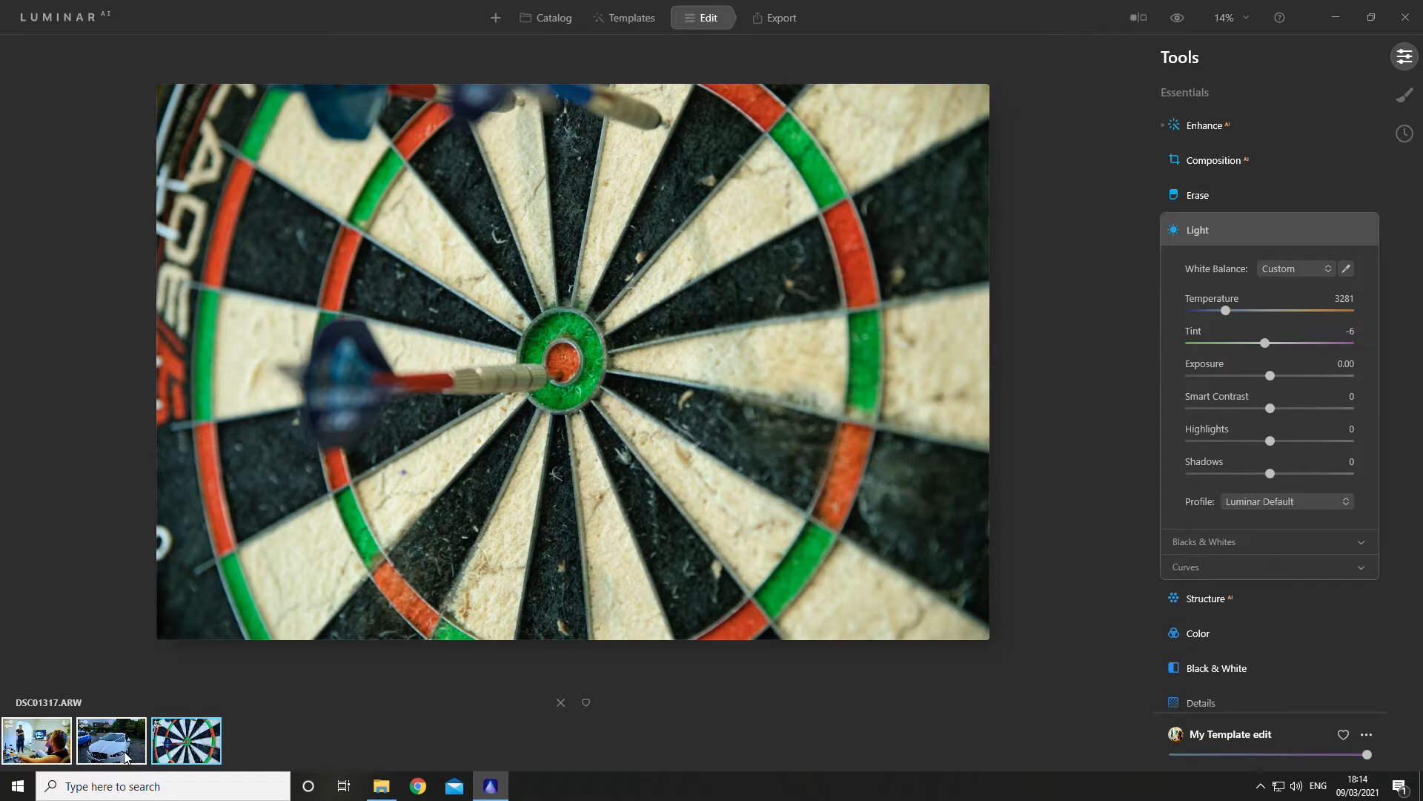
right_click(185, 739)
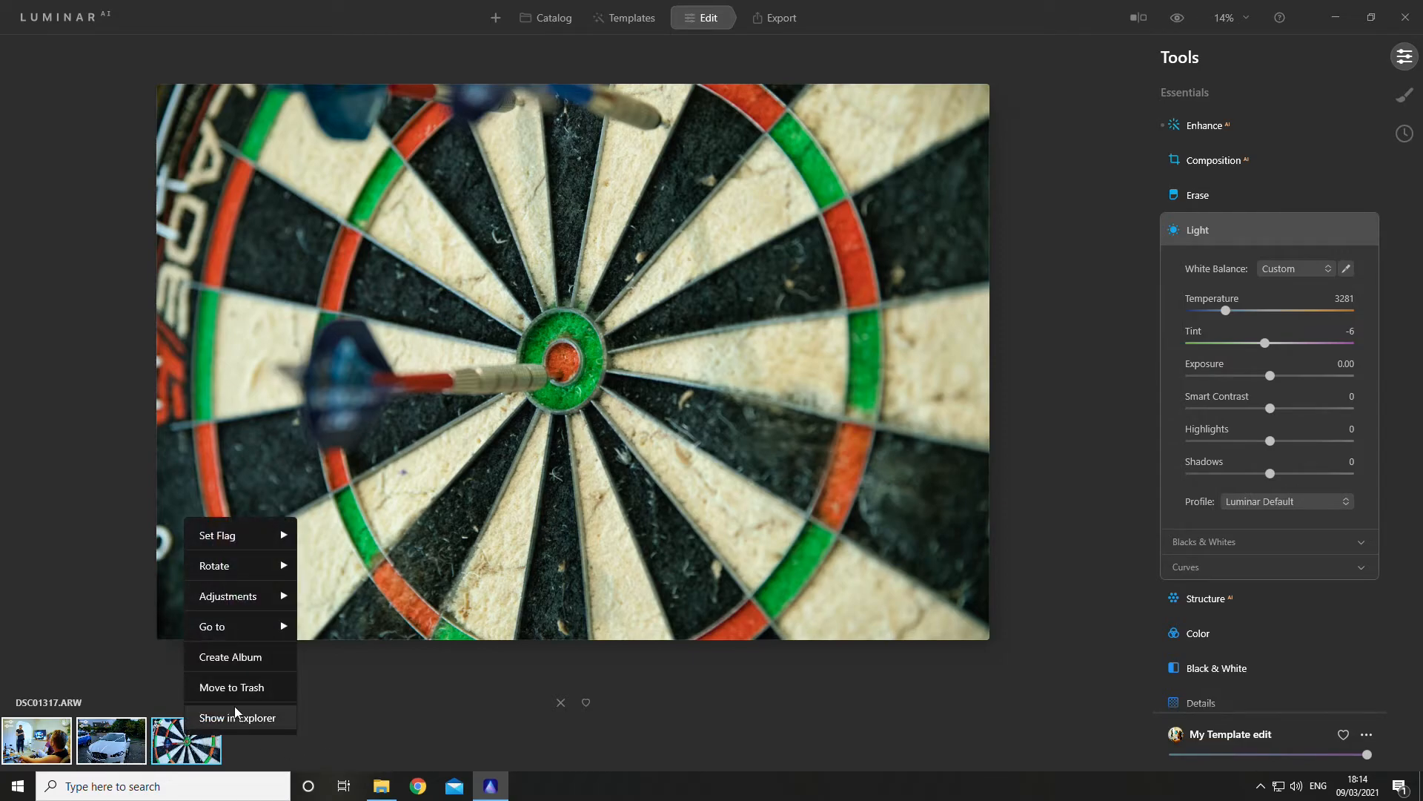
mouse_move(265, 605)
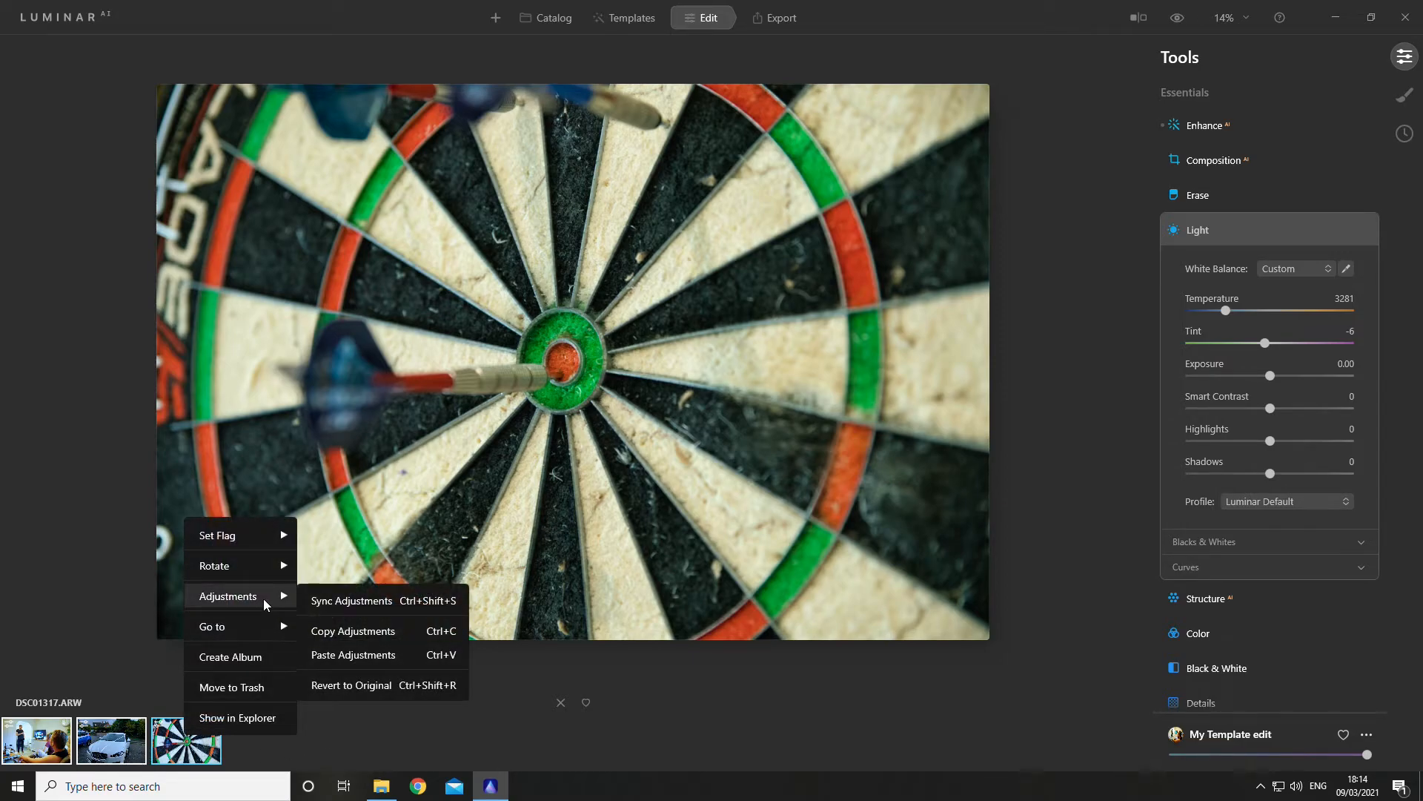
Step: Reset all adjustments on the car photo and check its Enhance AI settings
click(111, 760)
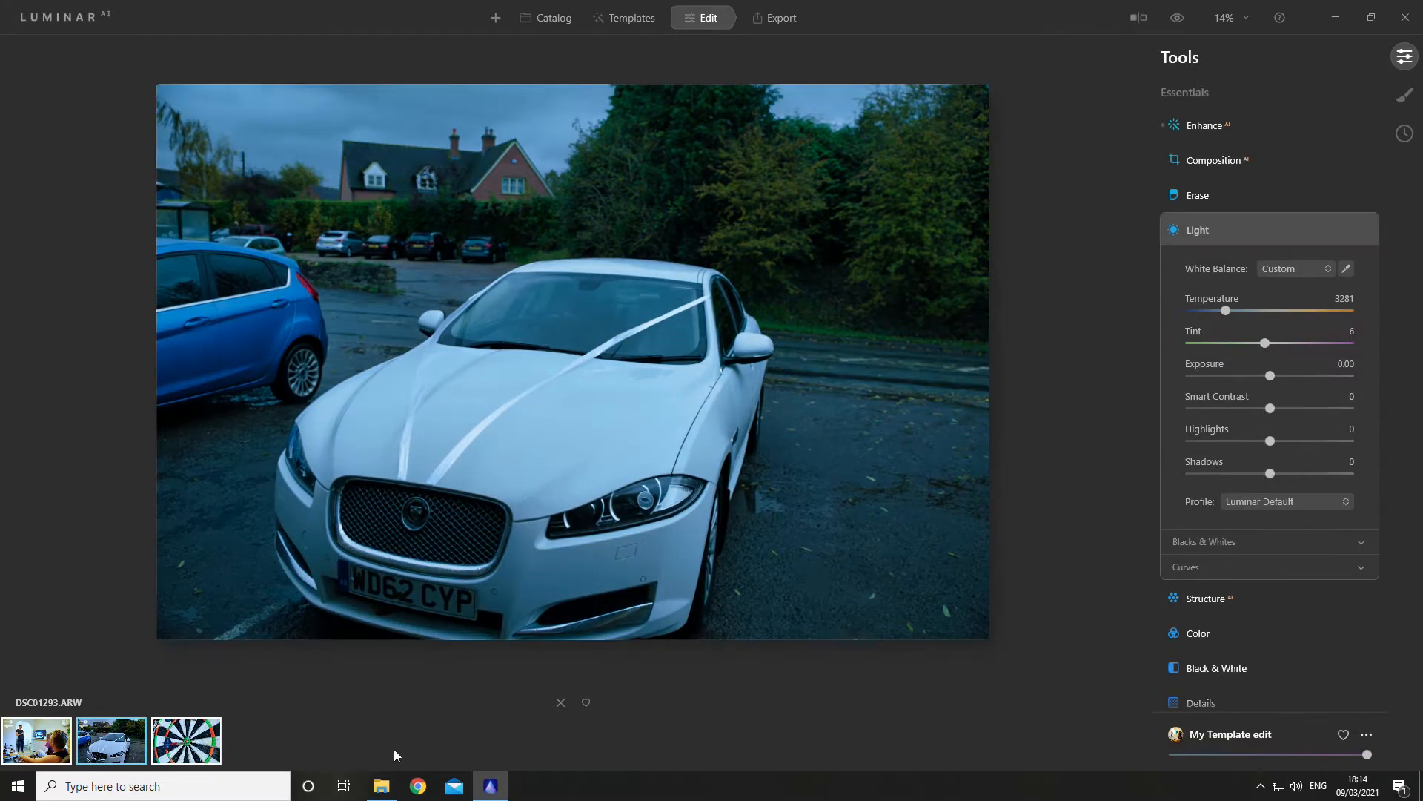
right_click(126, 731)
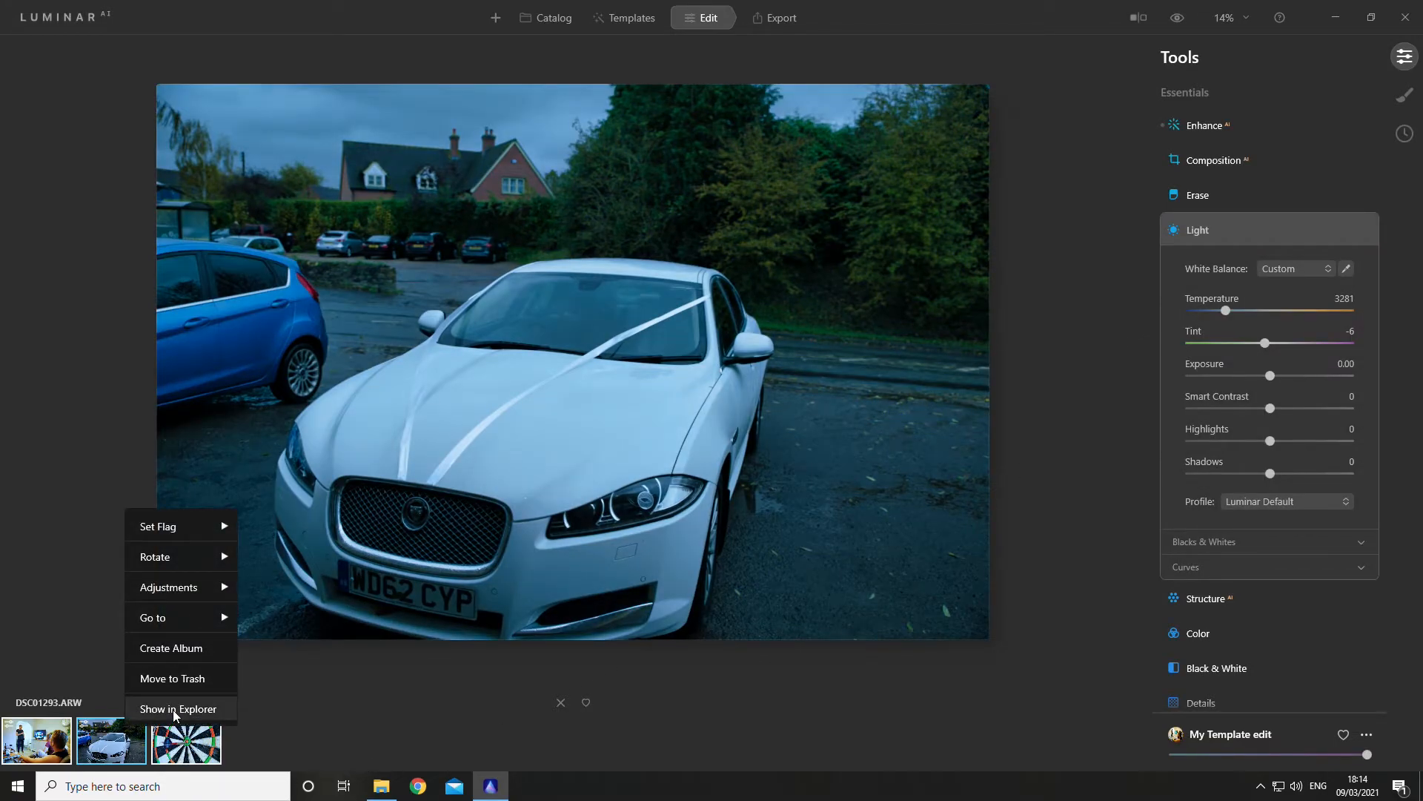
click(1371, 736)
click(1371, 735)
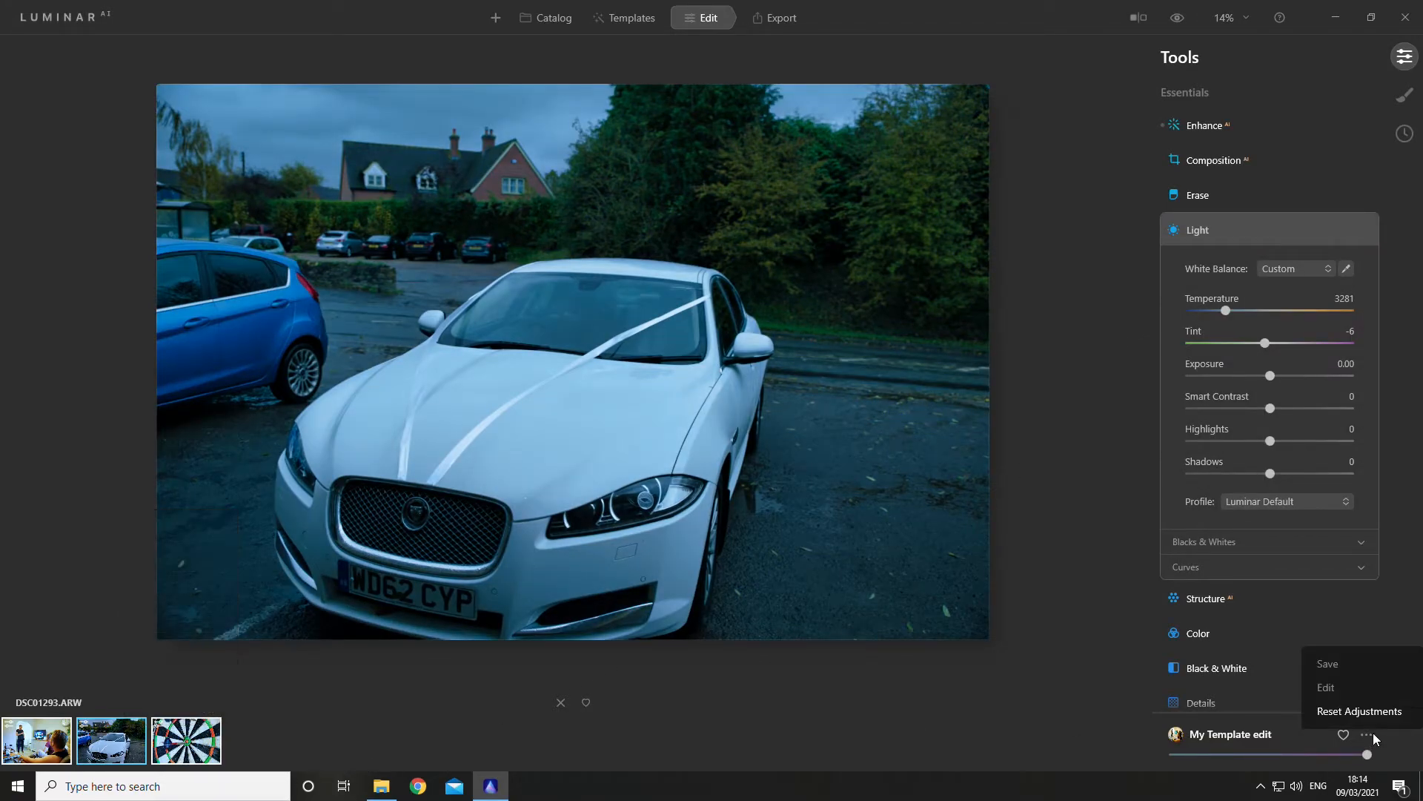
click(1359, 711)
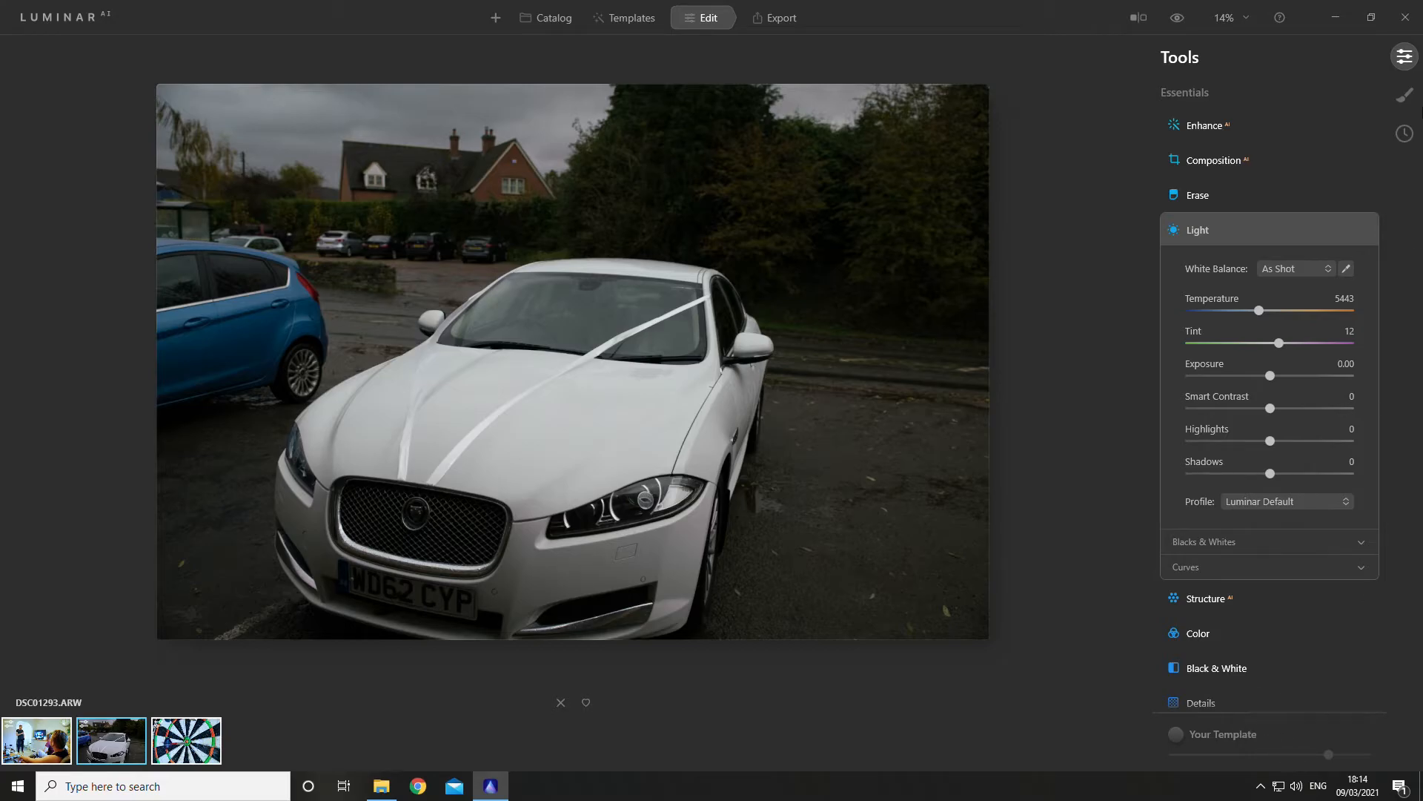
click(1226, 126)
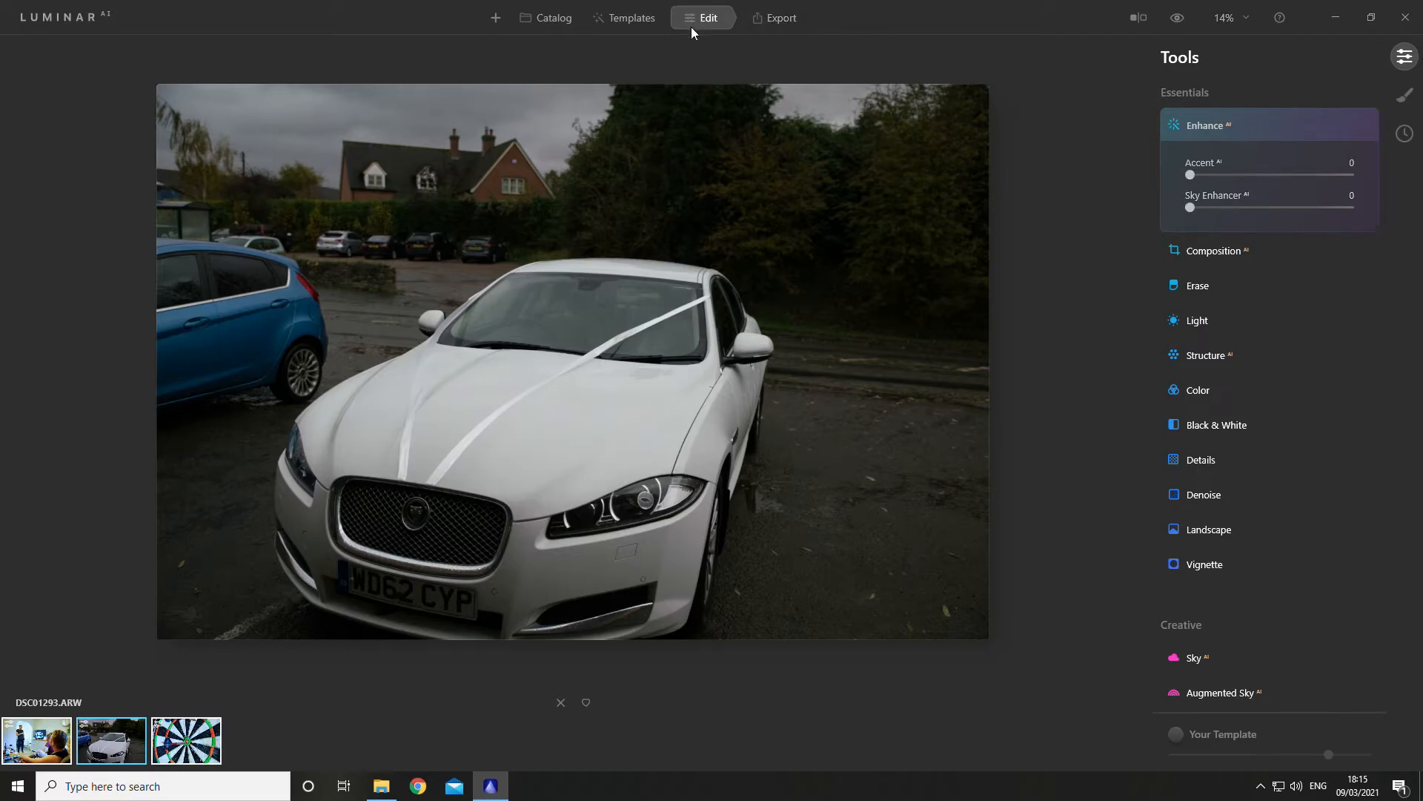
Step: Apply the saved template My Template edit from the personal template collection to the car photo
click(645, 22)
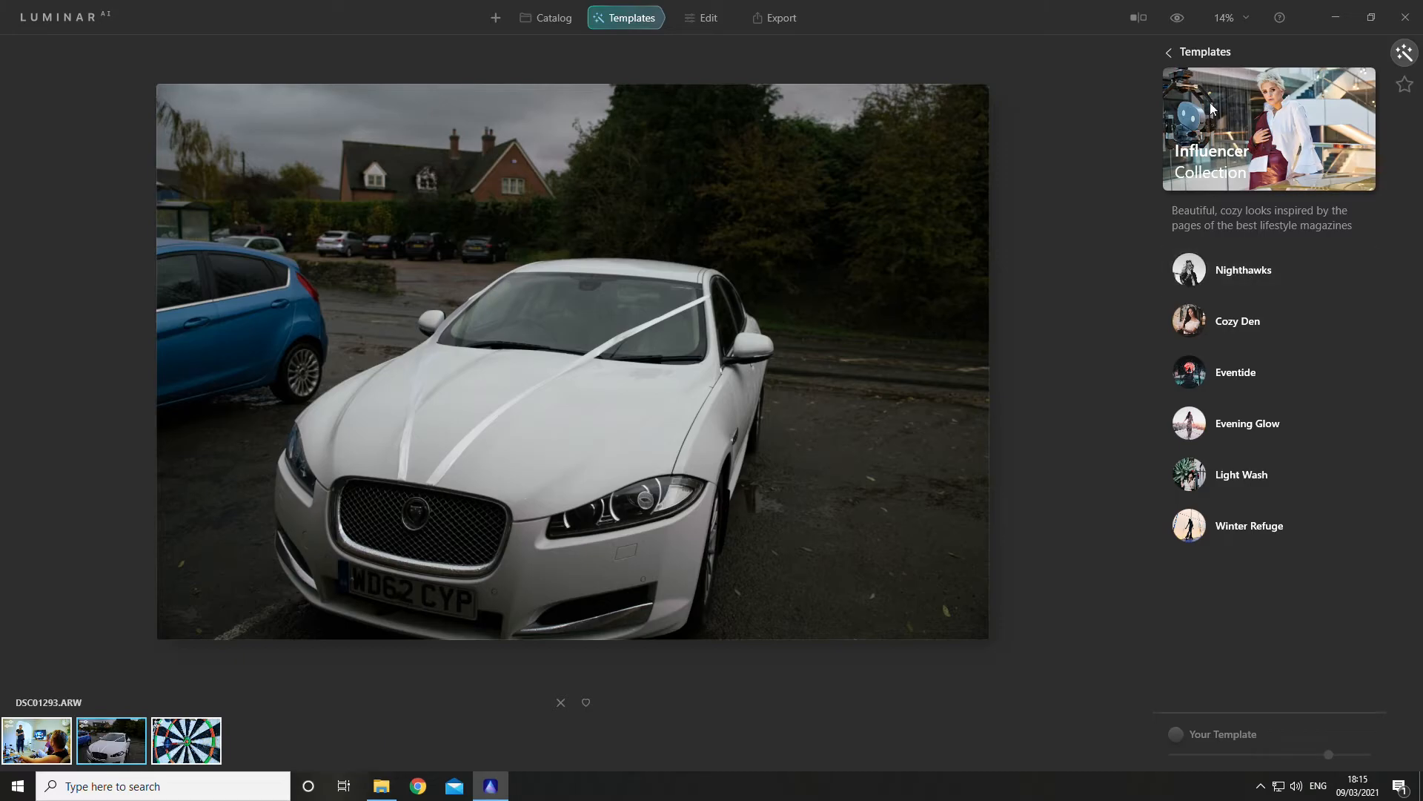
click(1171, 53)
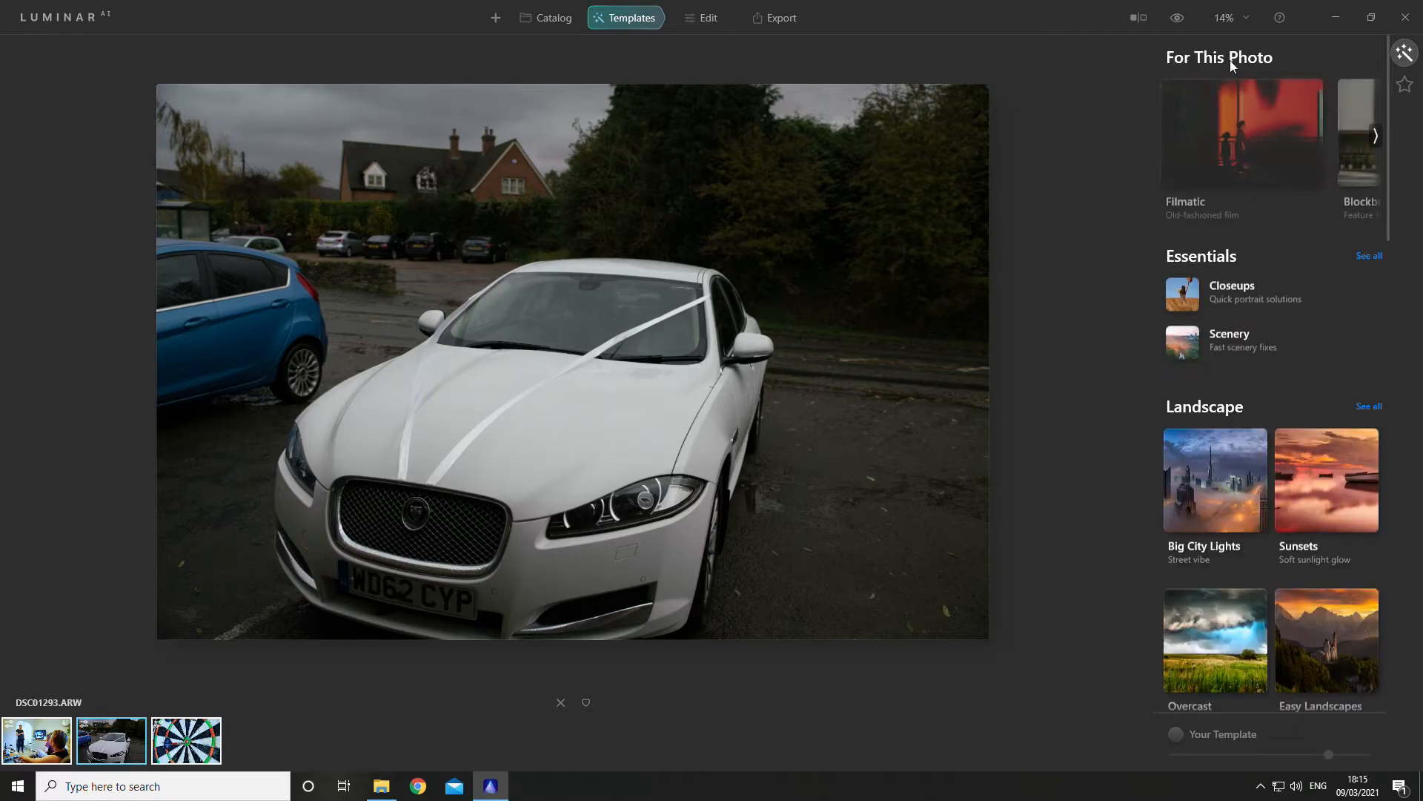
click(1405, 84)
click(1201, 147)
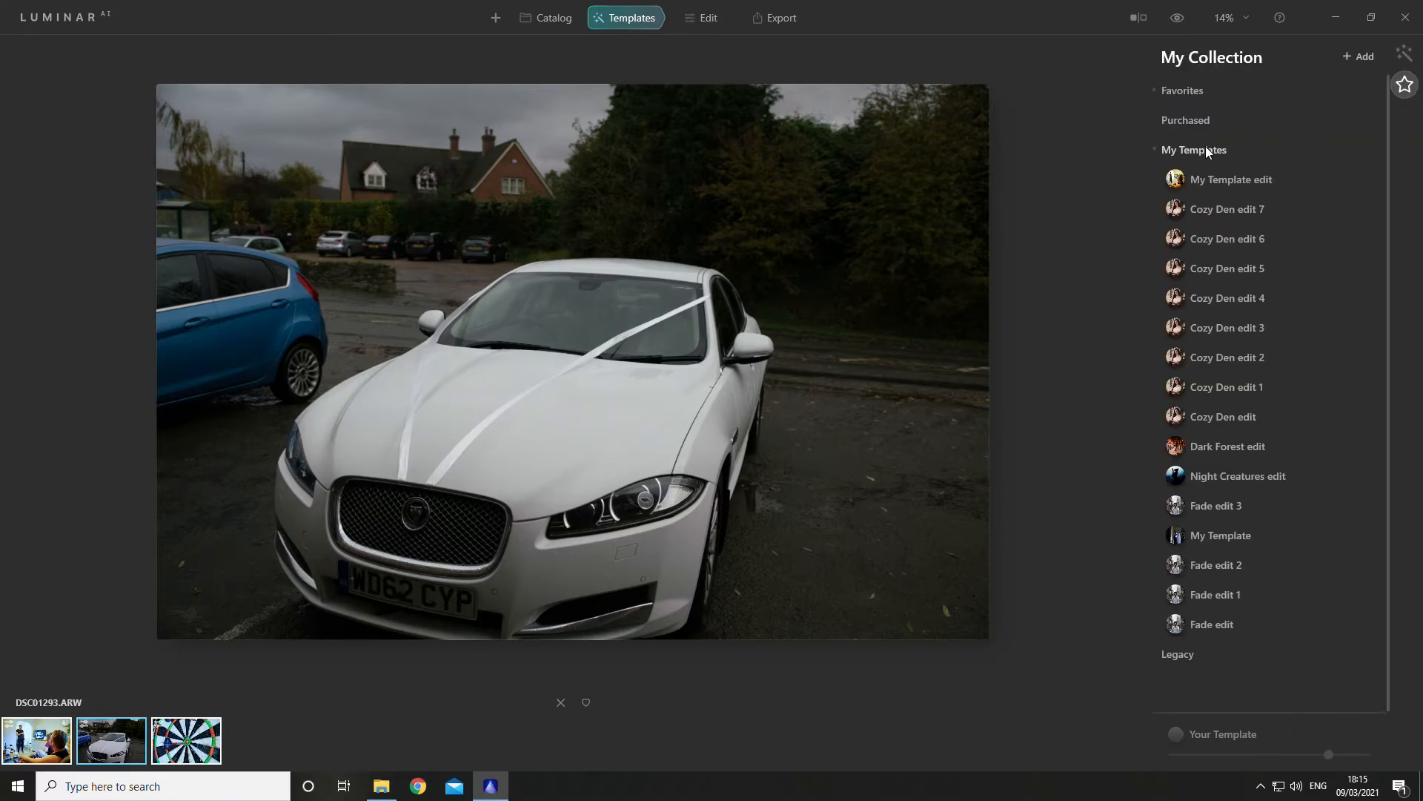
click(1257, 180)
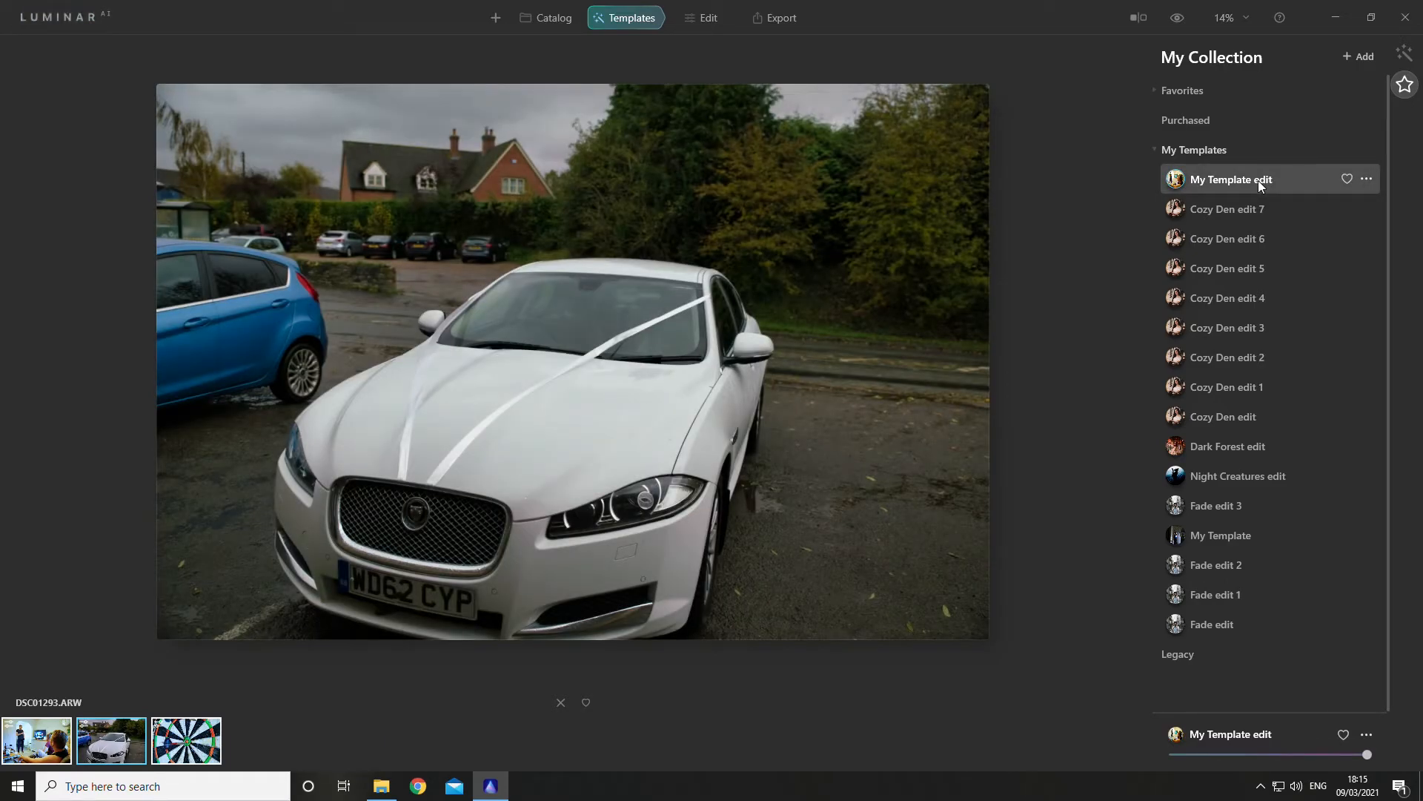
Step: Examine the car photo's Accent, temperature and tint with the template applied and compare them with the living room photo's Light settings
click(706, 20)
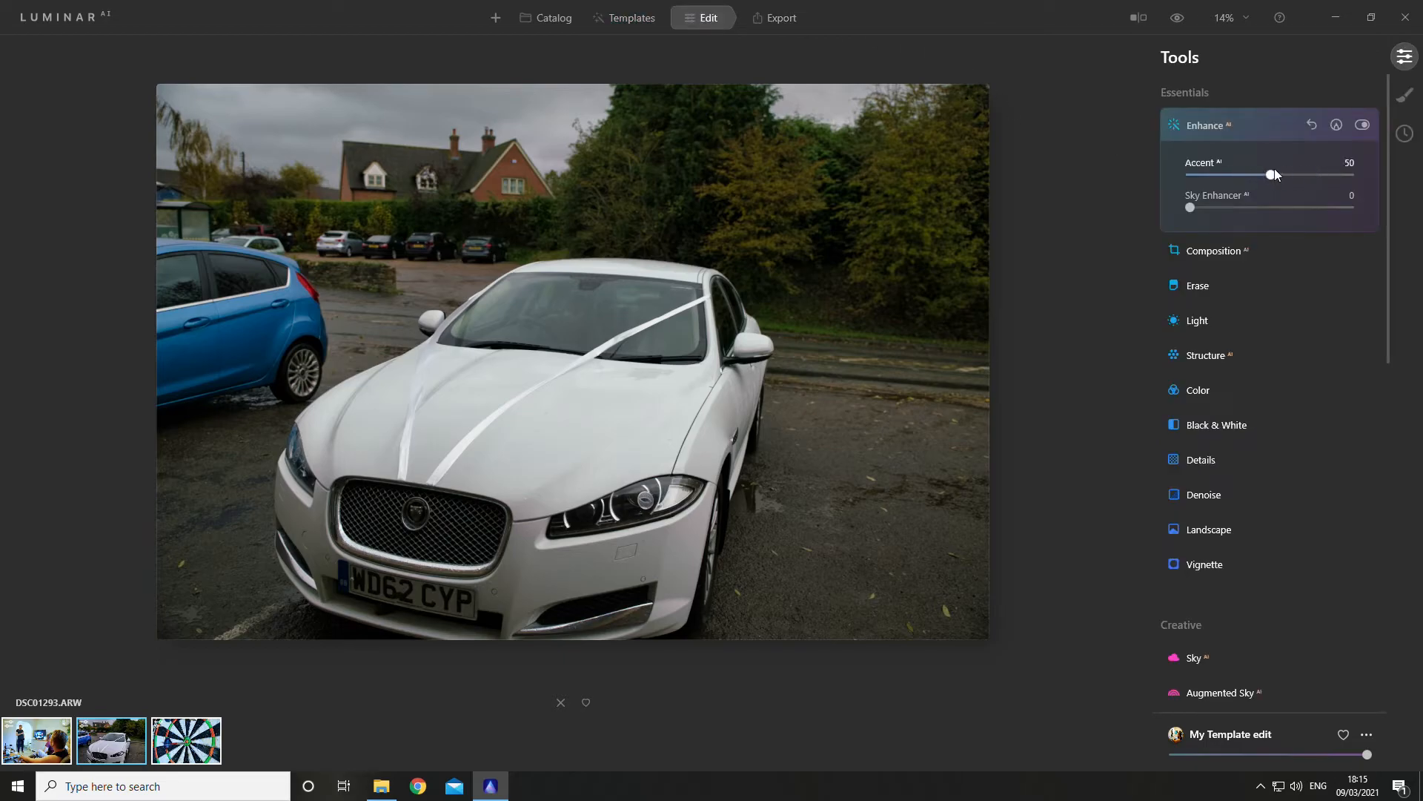
click(1216, 322)
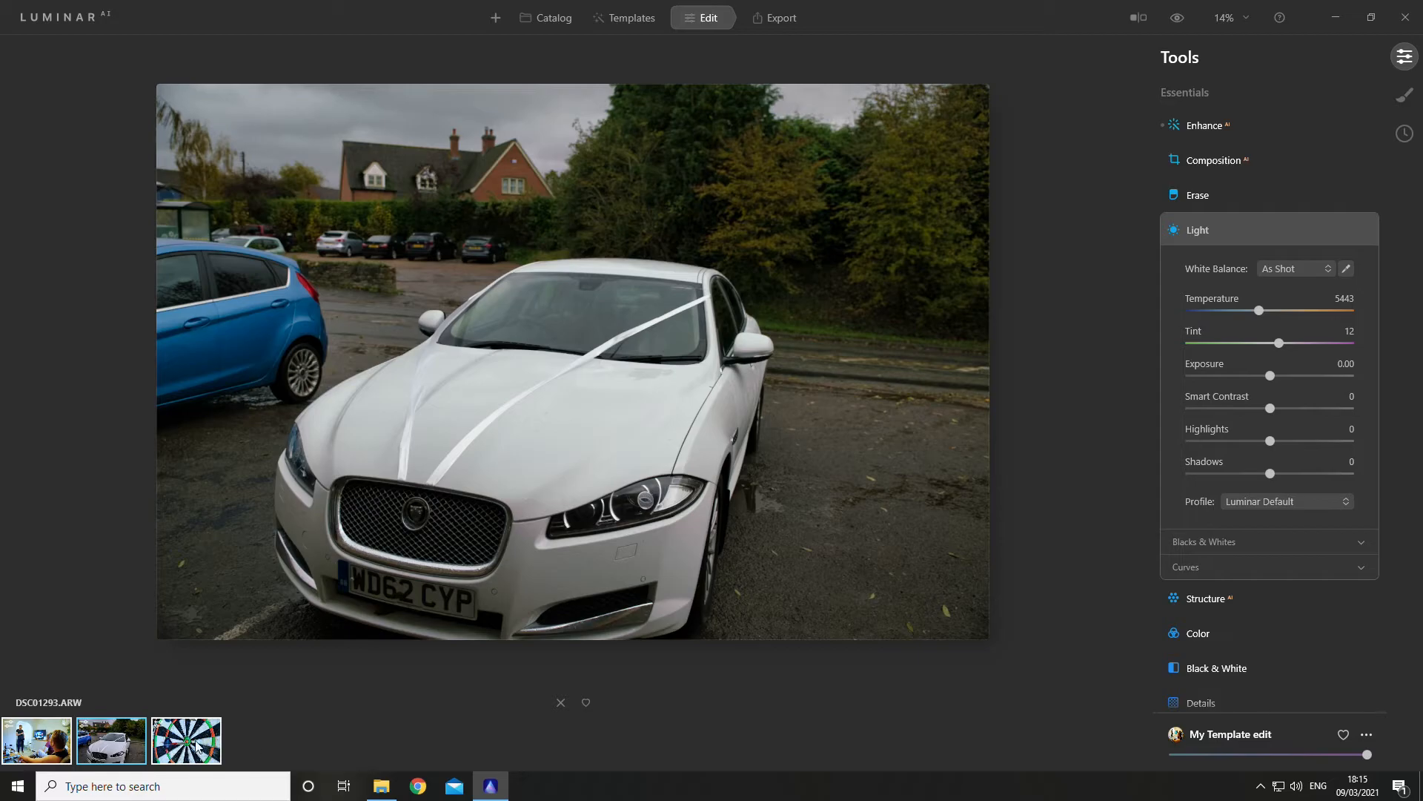
click(37, 740)
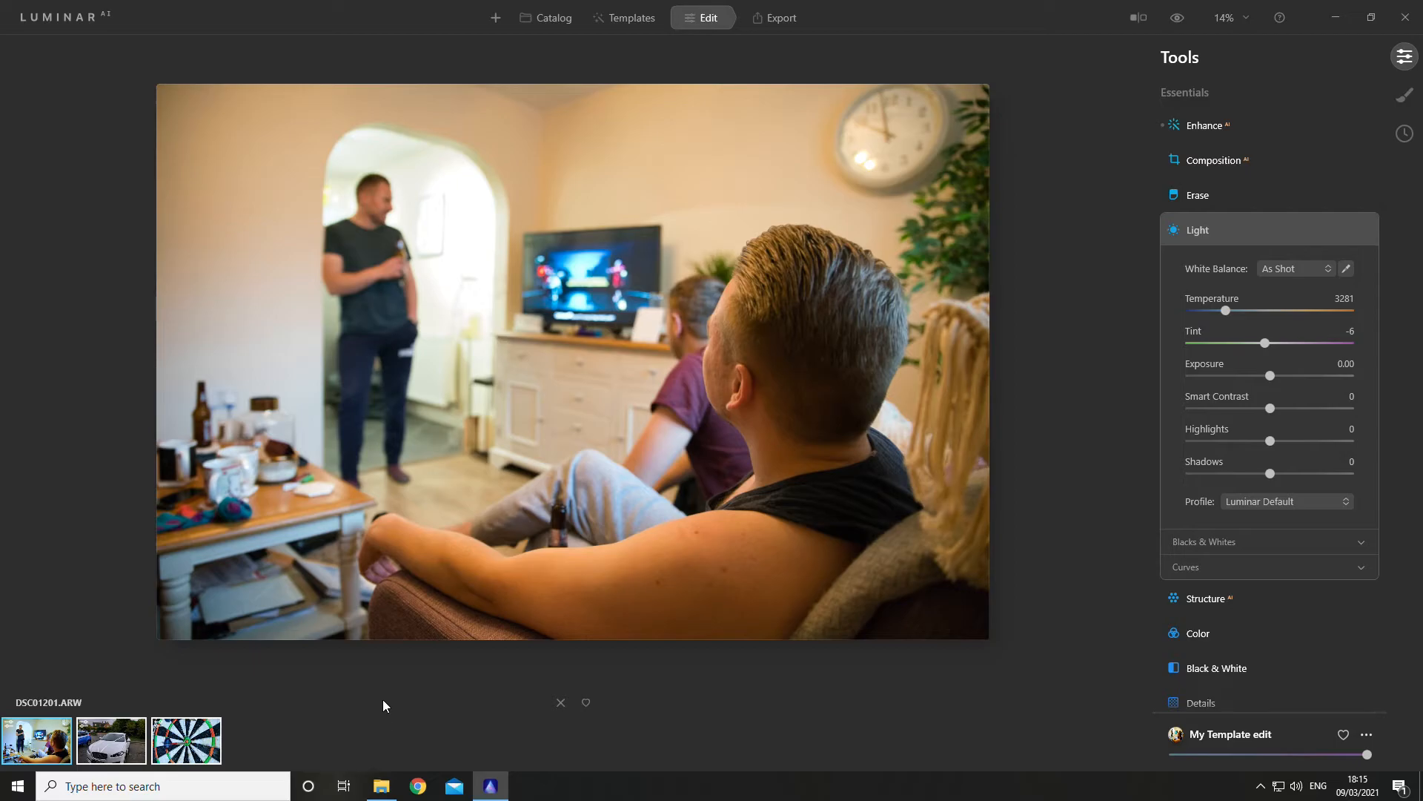
Step: Revert all three selected photos to their originals and deselect them in the catalog
right_click(182, 742)
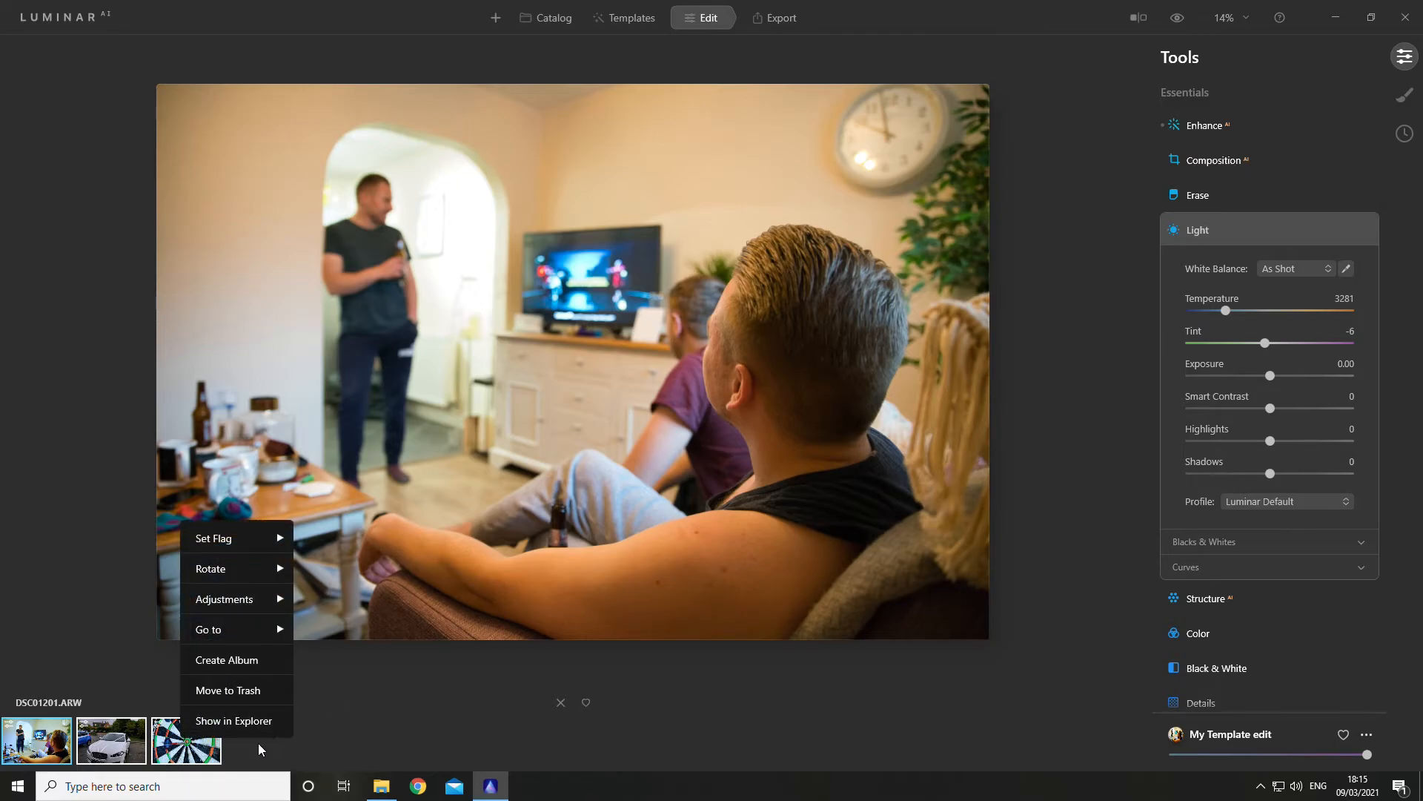
mouse_move(244, 597)
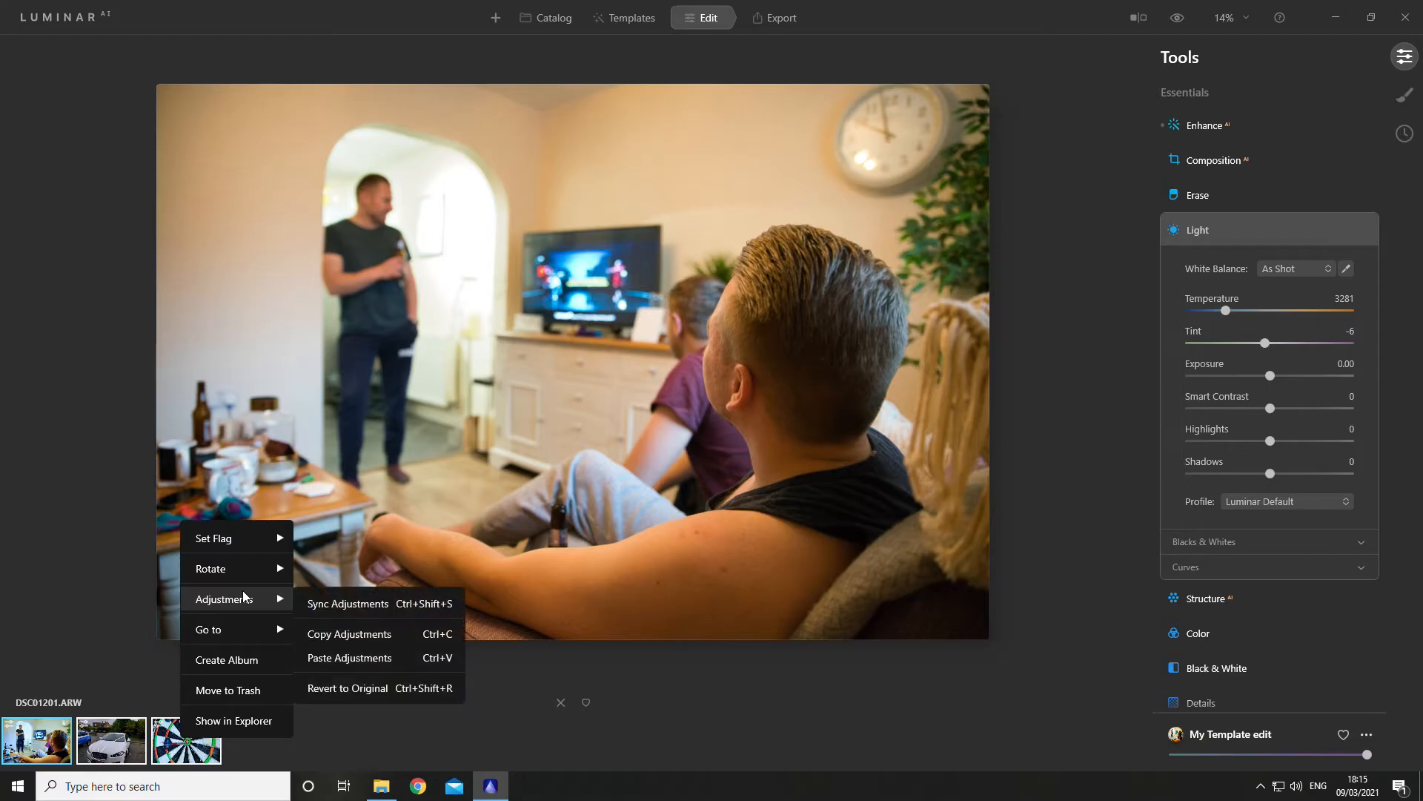
click(380, 689)
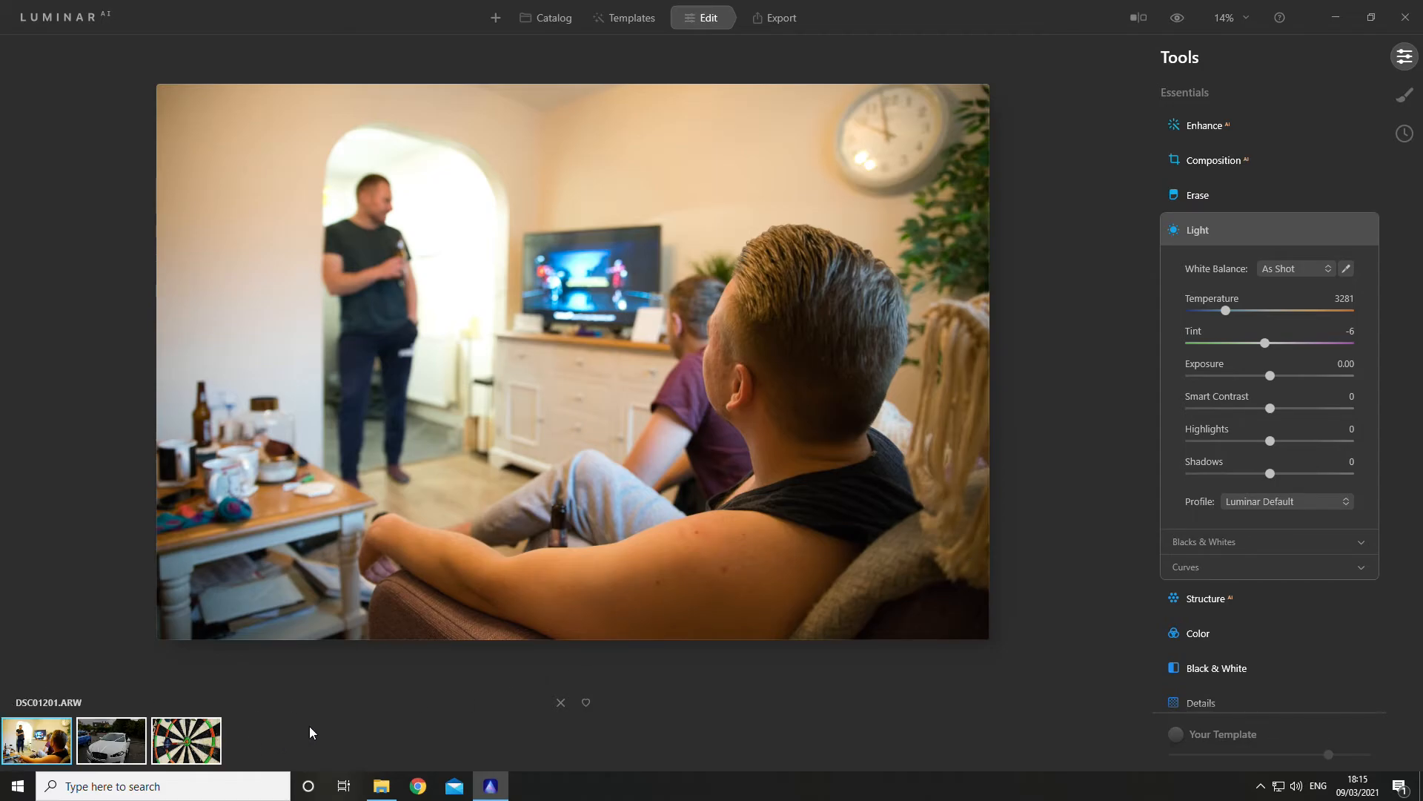
click(548, 19)
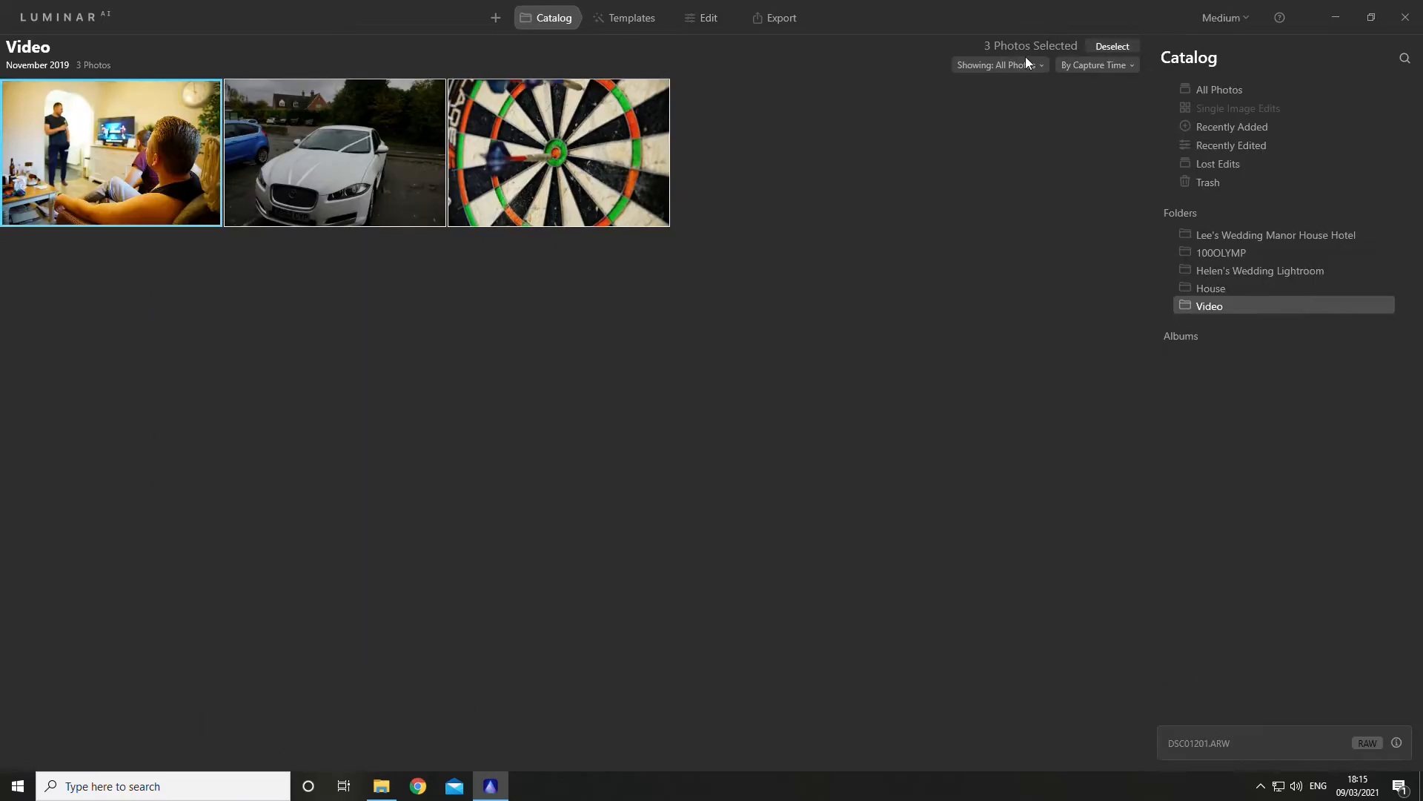
click(1110, 46)
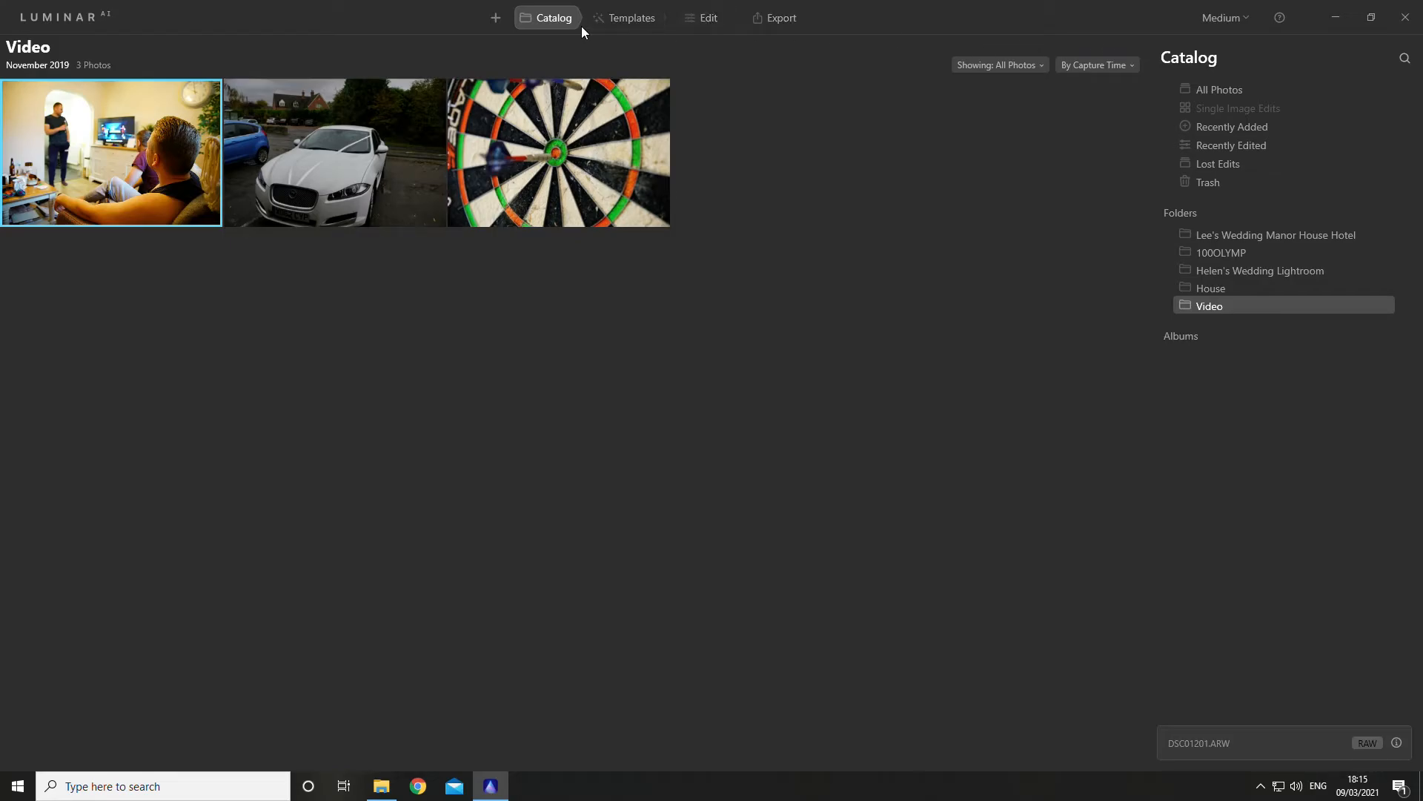
Step: Try to apply the My Template edit template to the living room photo and return to its editing tools
click(634, 18)
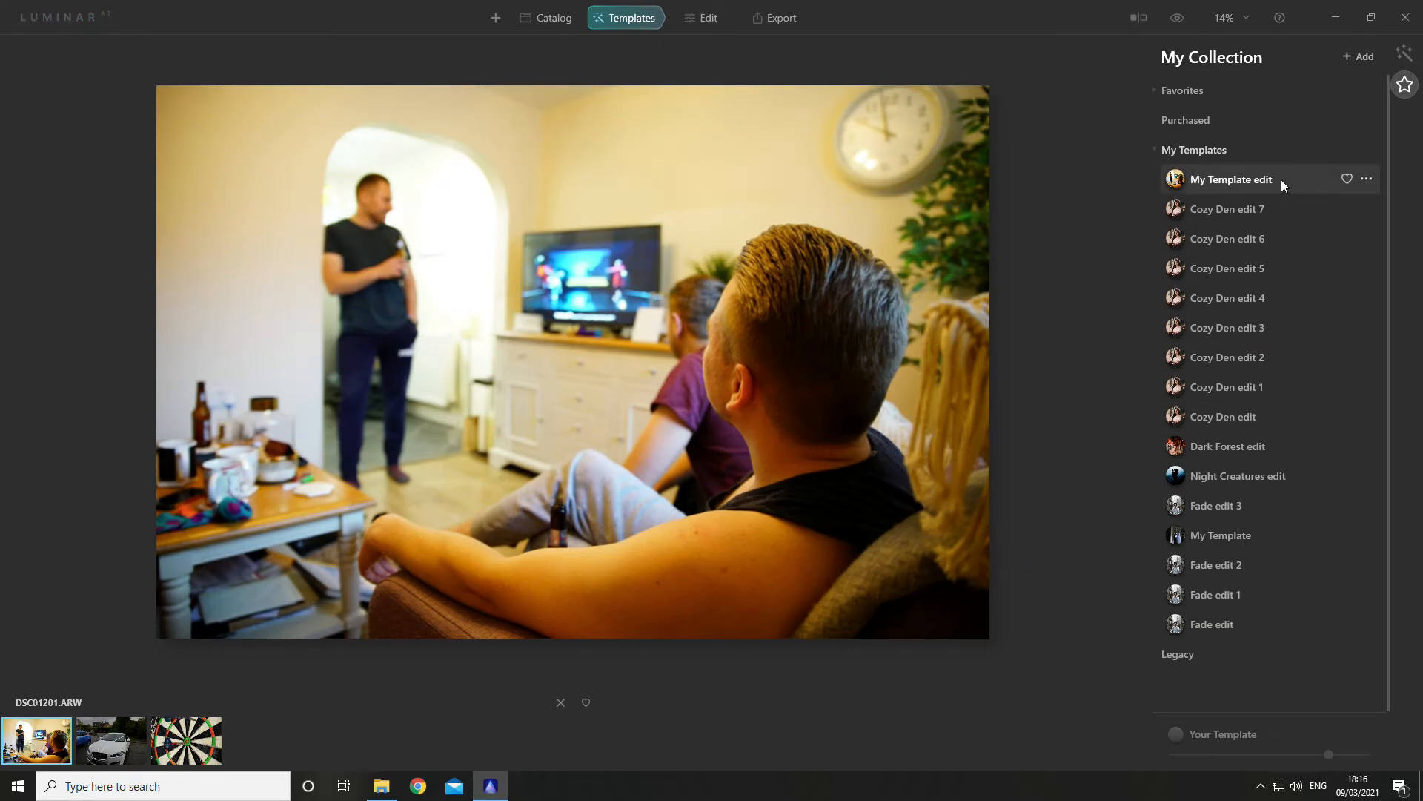
click(1245, 185)
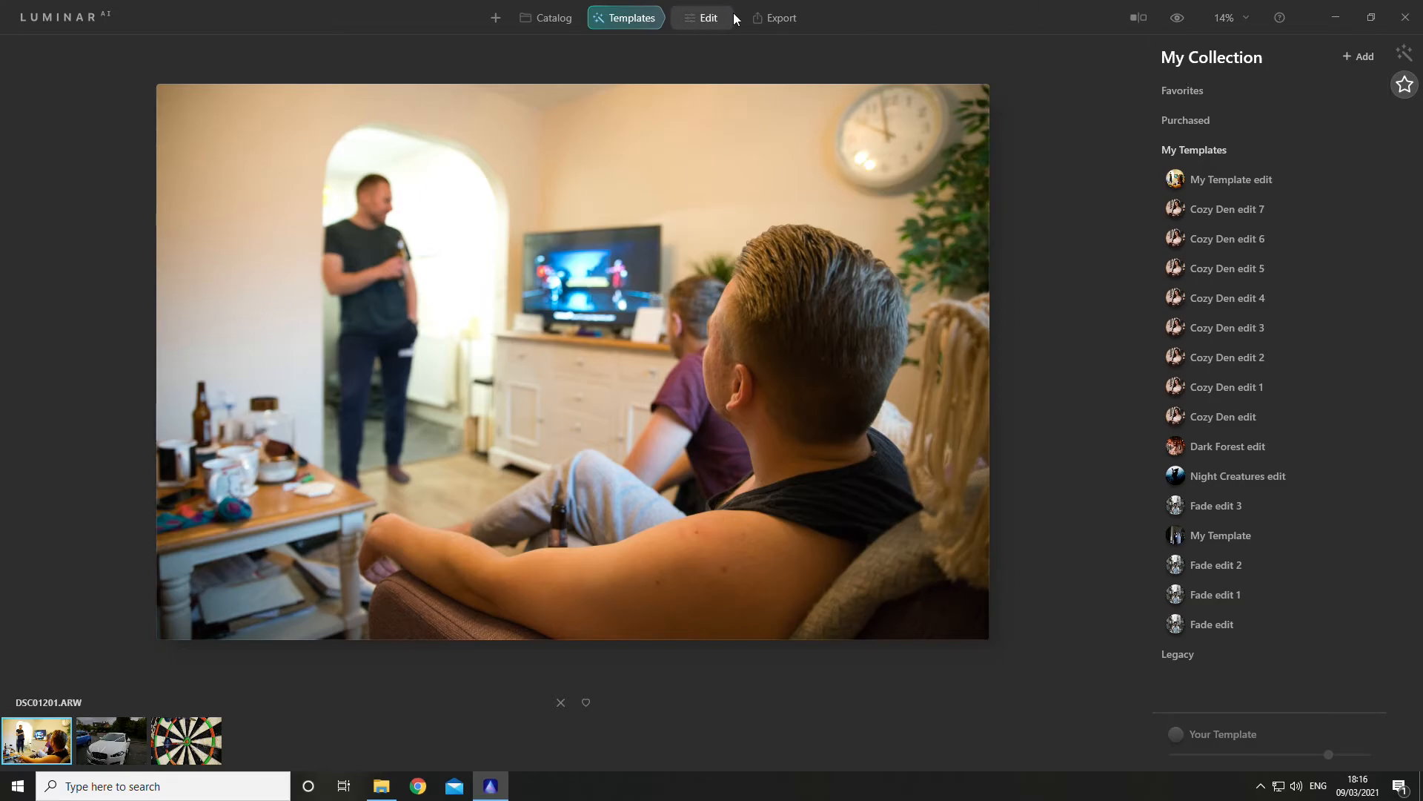
click(700, 16)
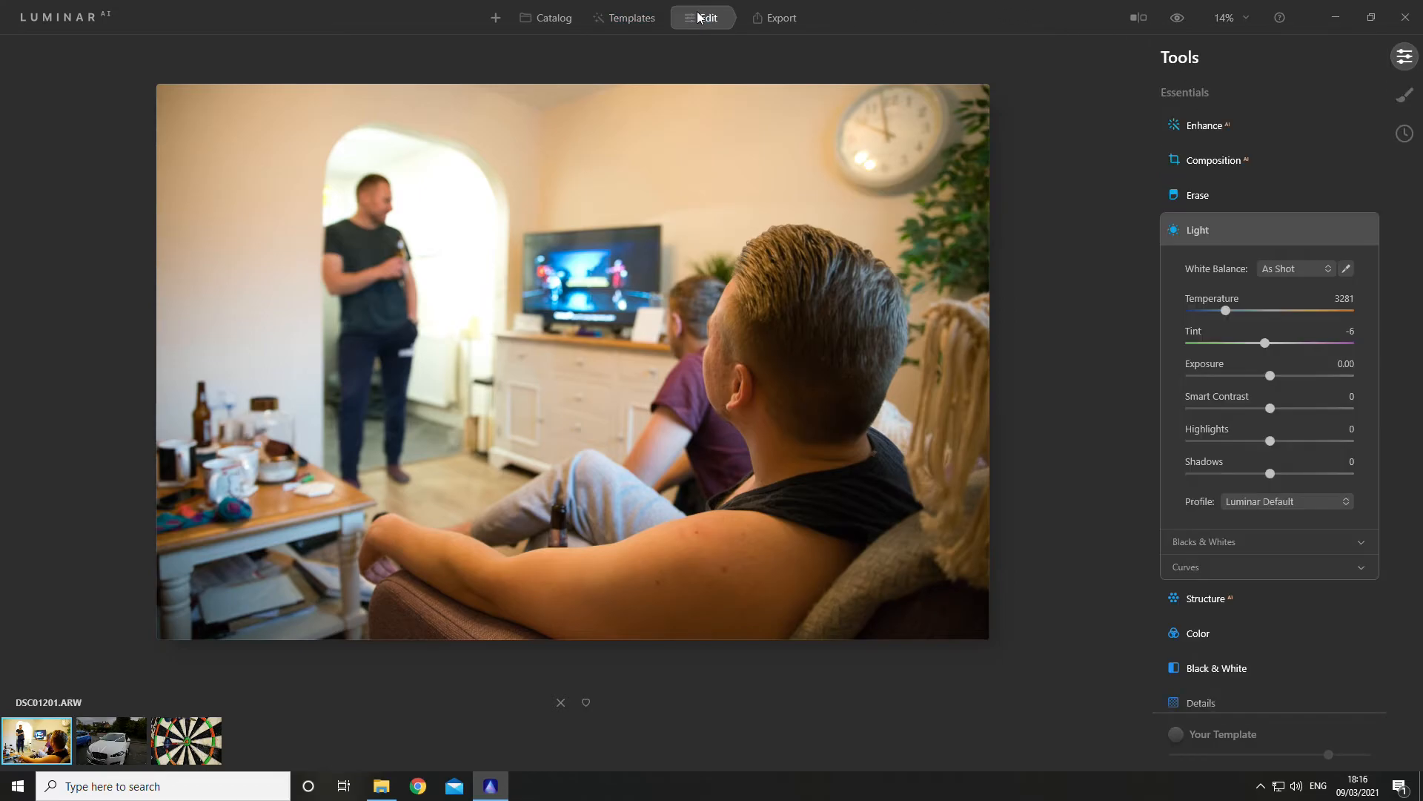
click(626, 17)
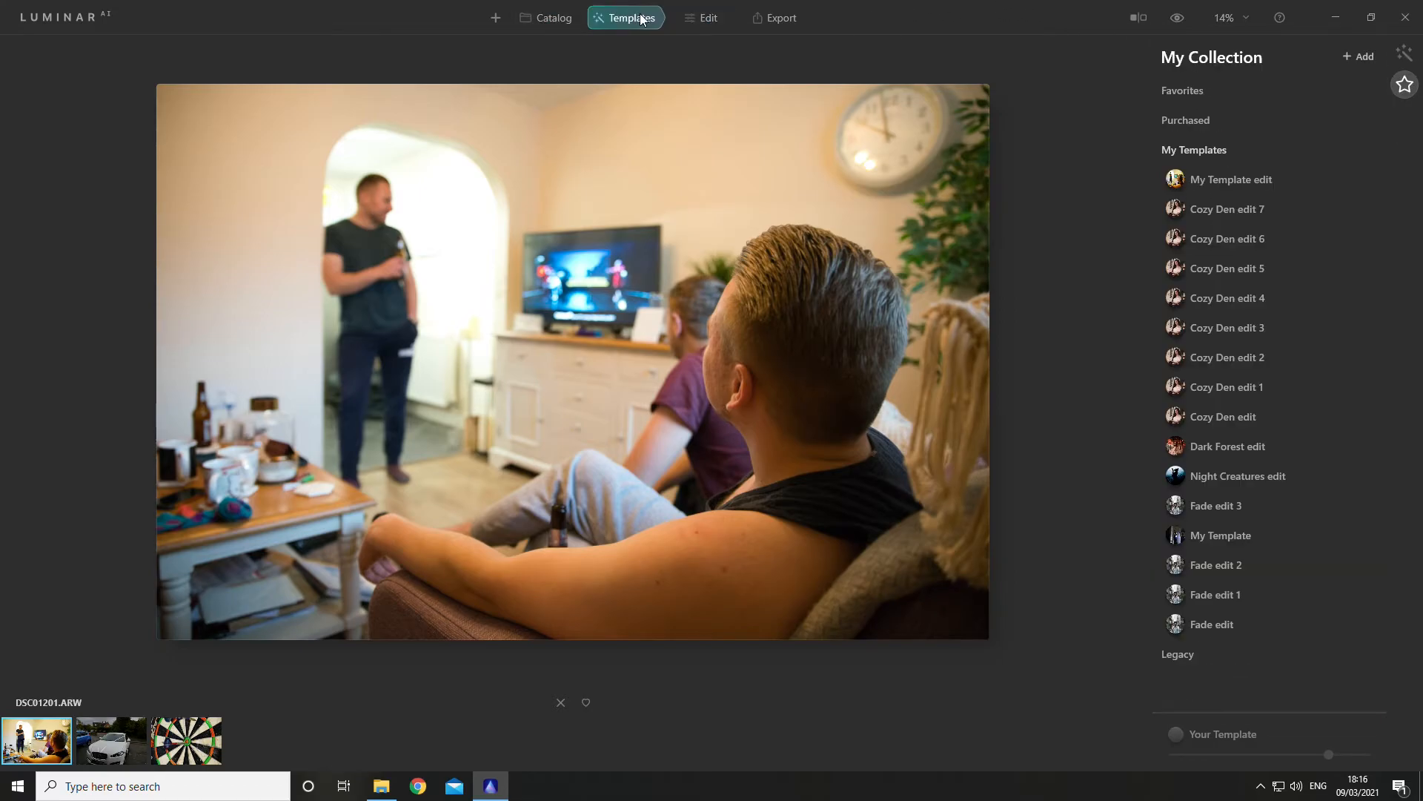
click(706, 22)
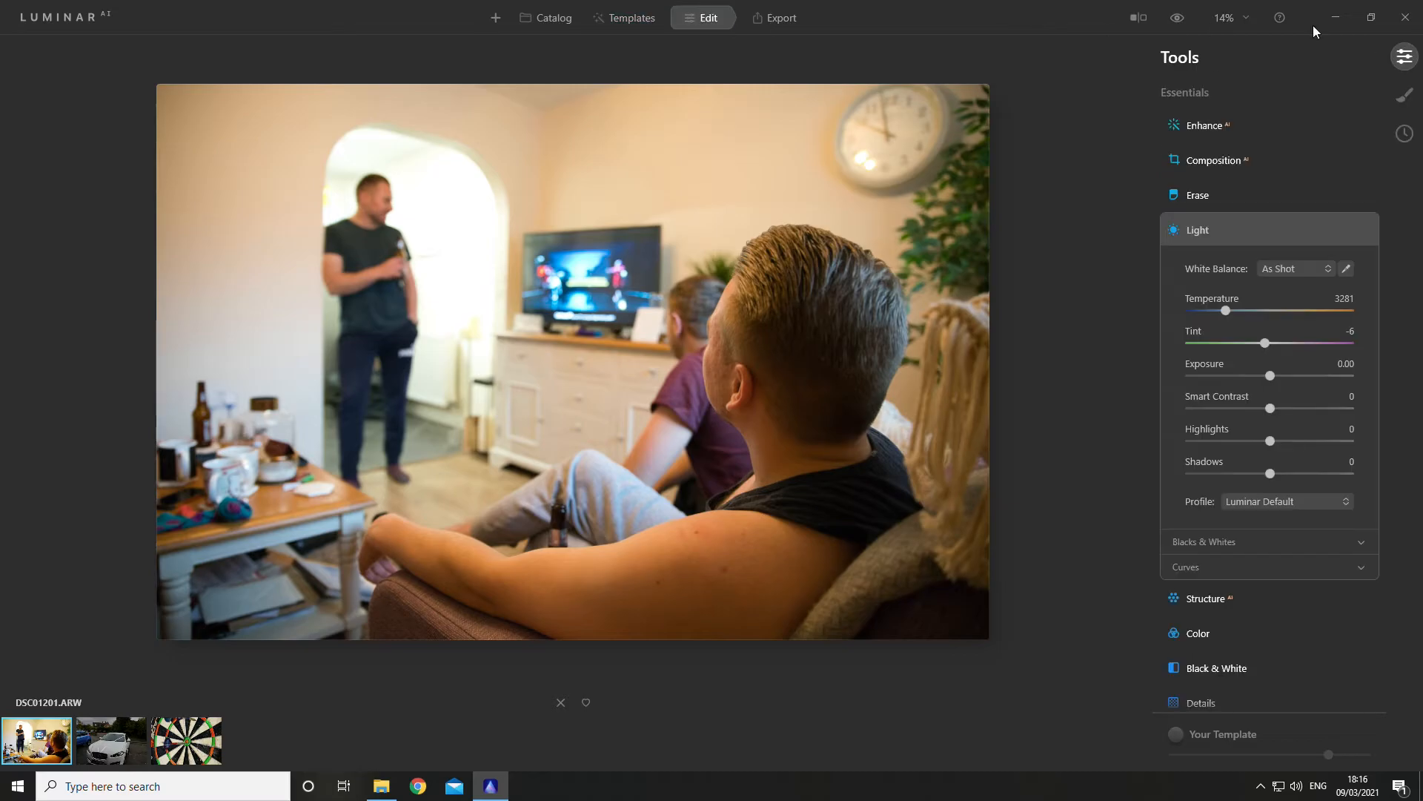
Step: Set the living room photo's Enhance AI Accent to 100 and save the edit as a template
click(1211, 126)
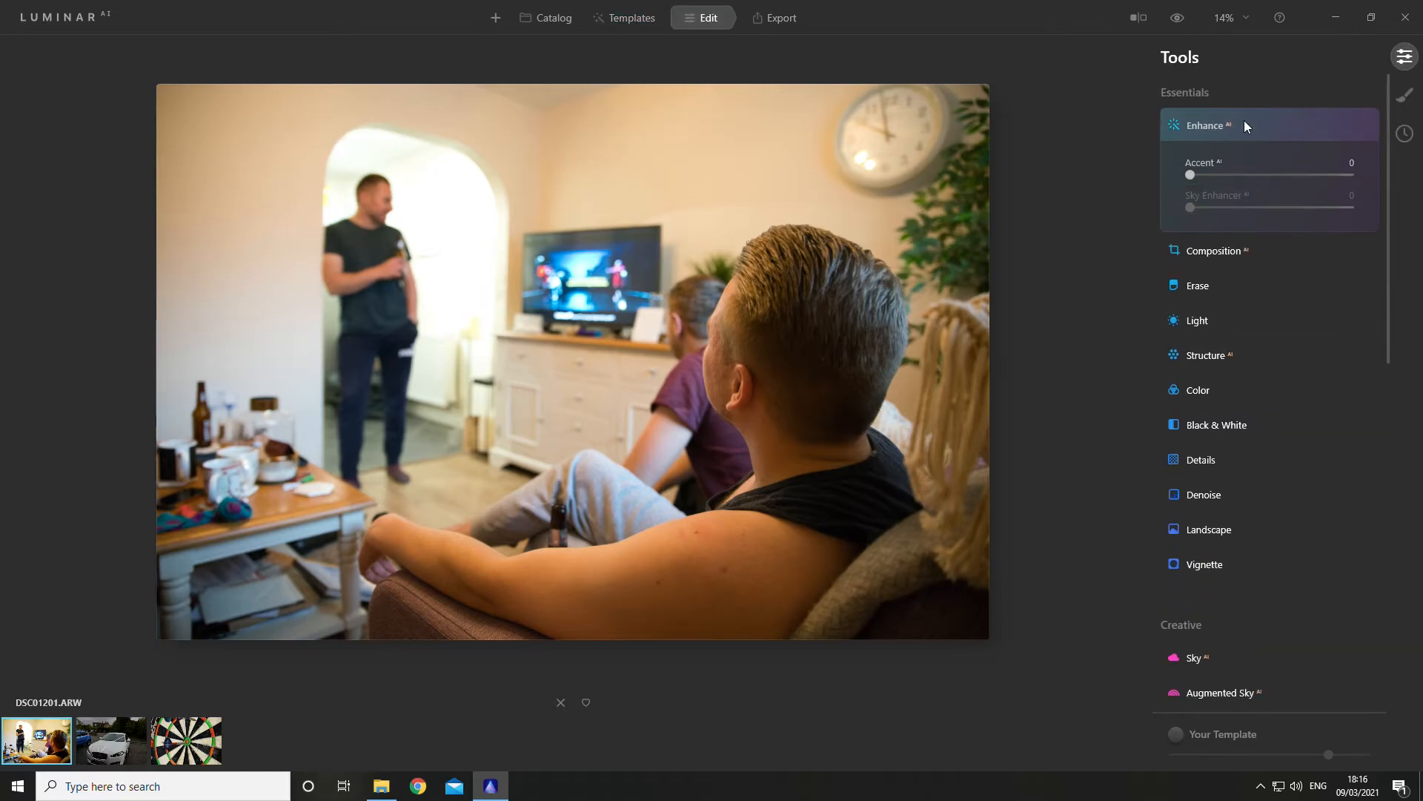
drag(1186, 175, 1361, 177)
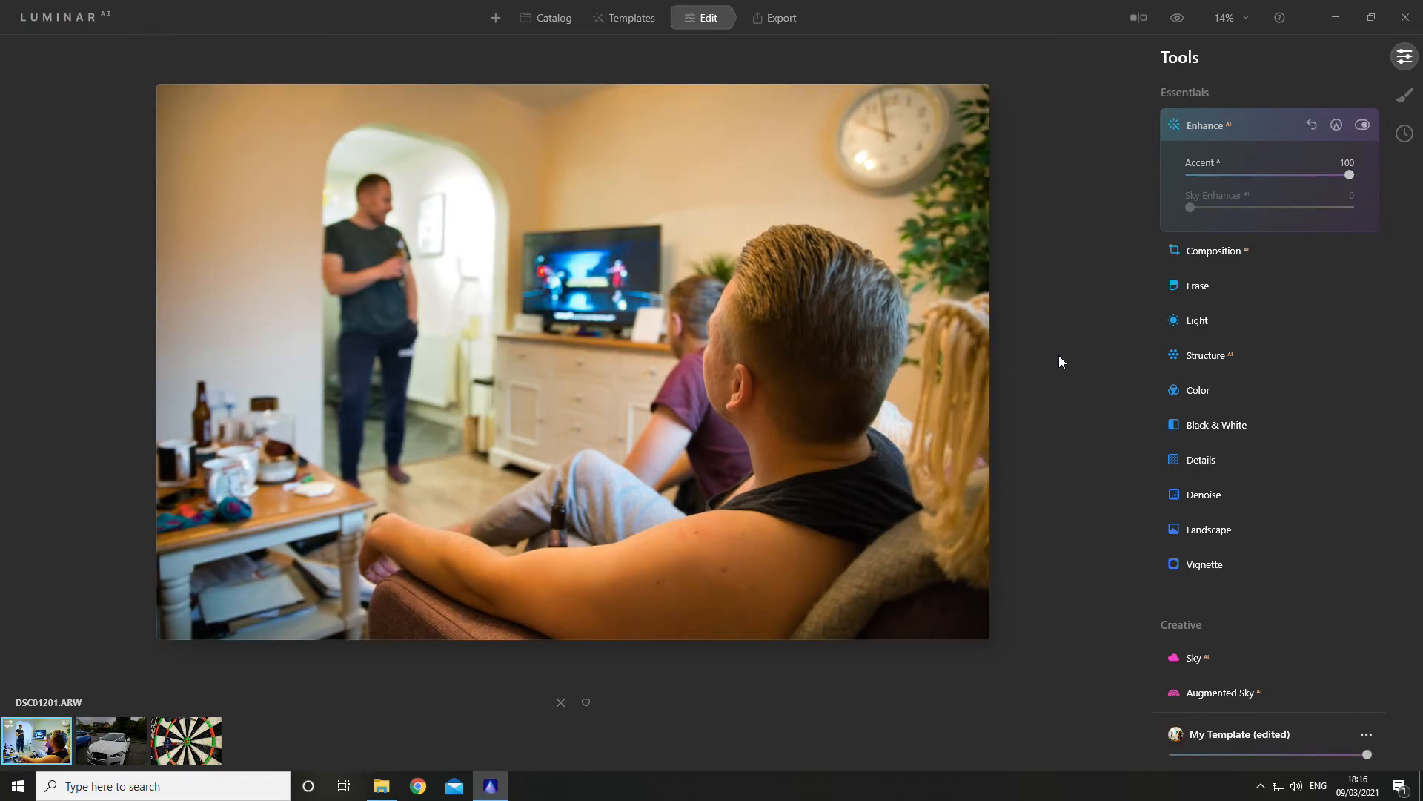
click(1368, 734)
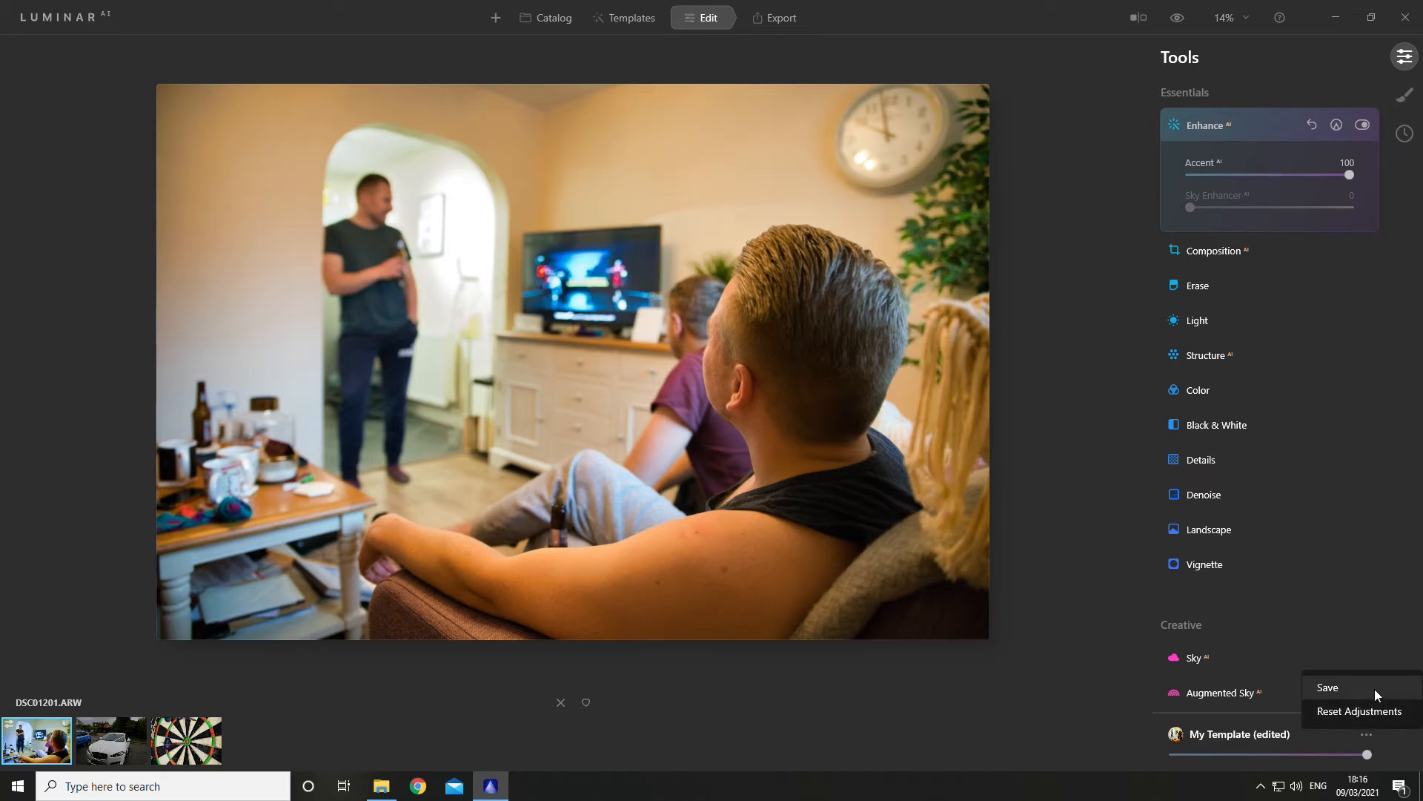
click(1376, 695)
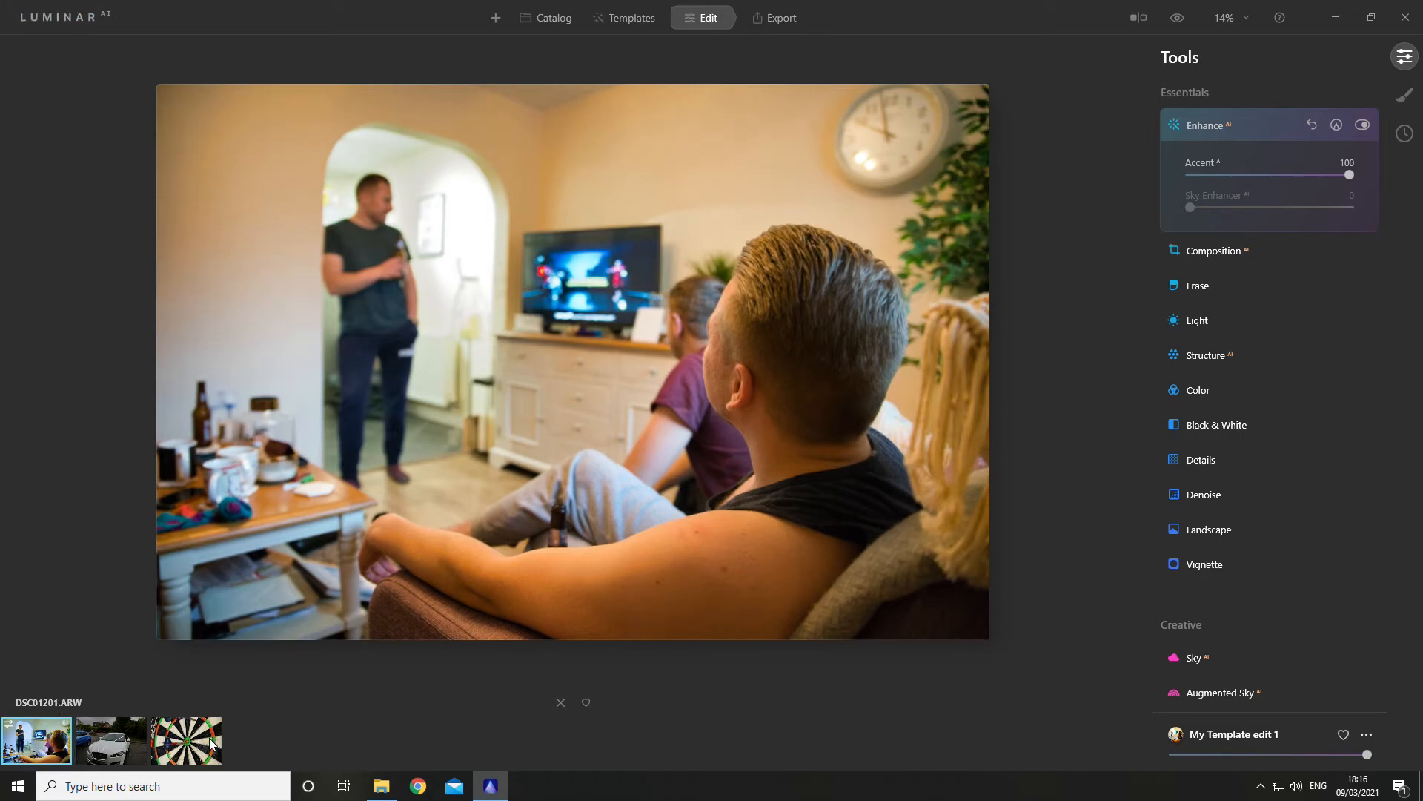
Step: Sync the living room photo's adjustments across all three selected photos
right_click(24, 743)
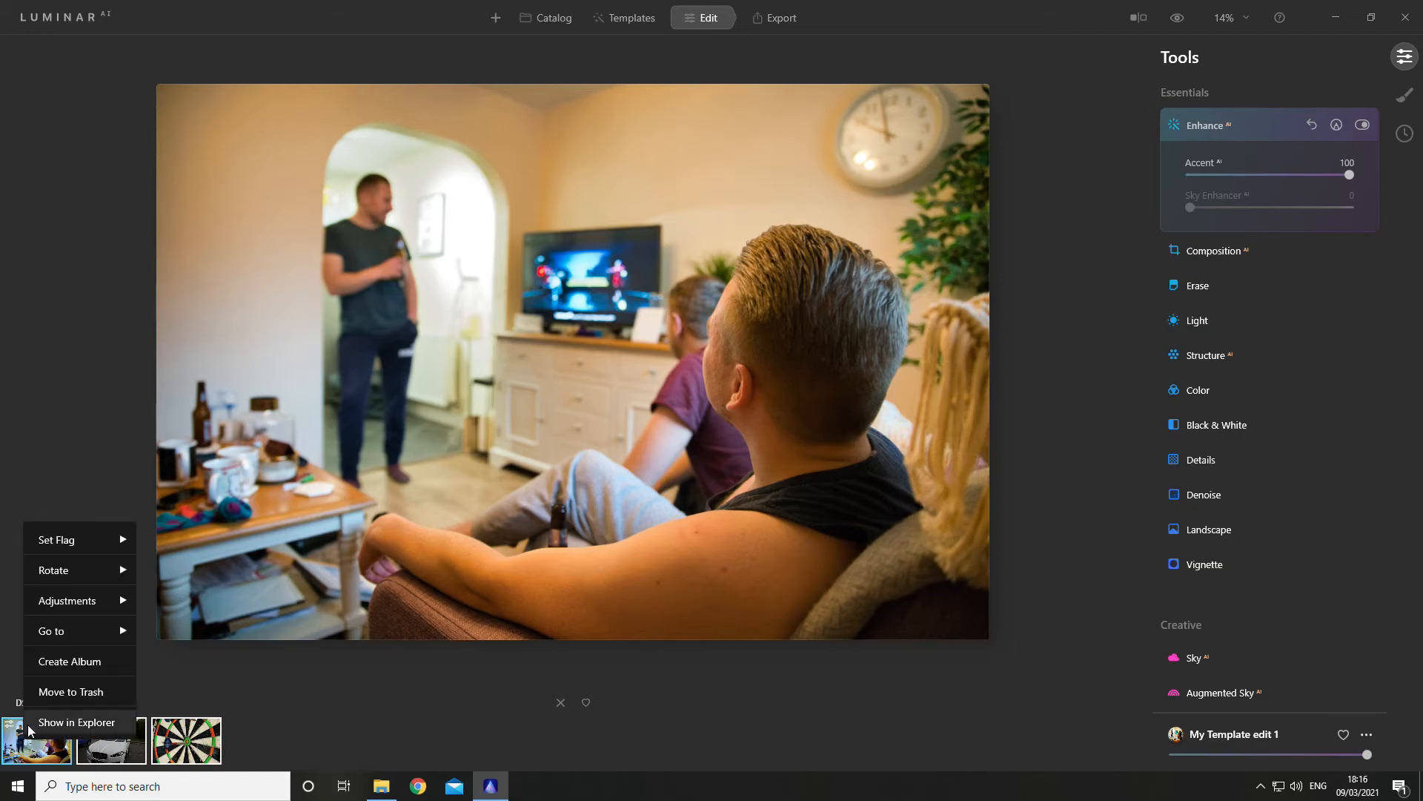
mouse_move(88, 608)
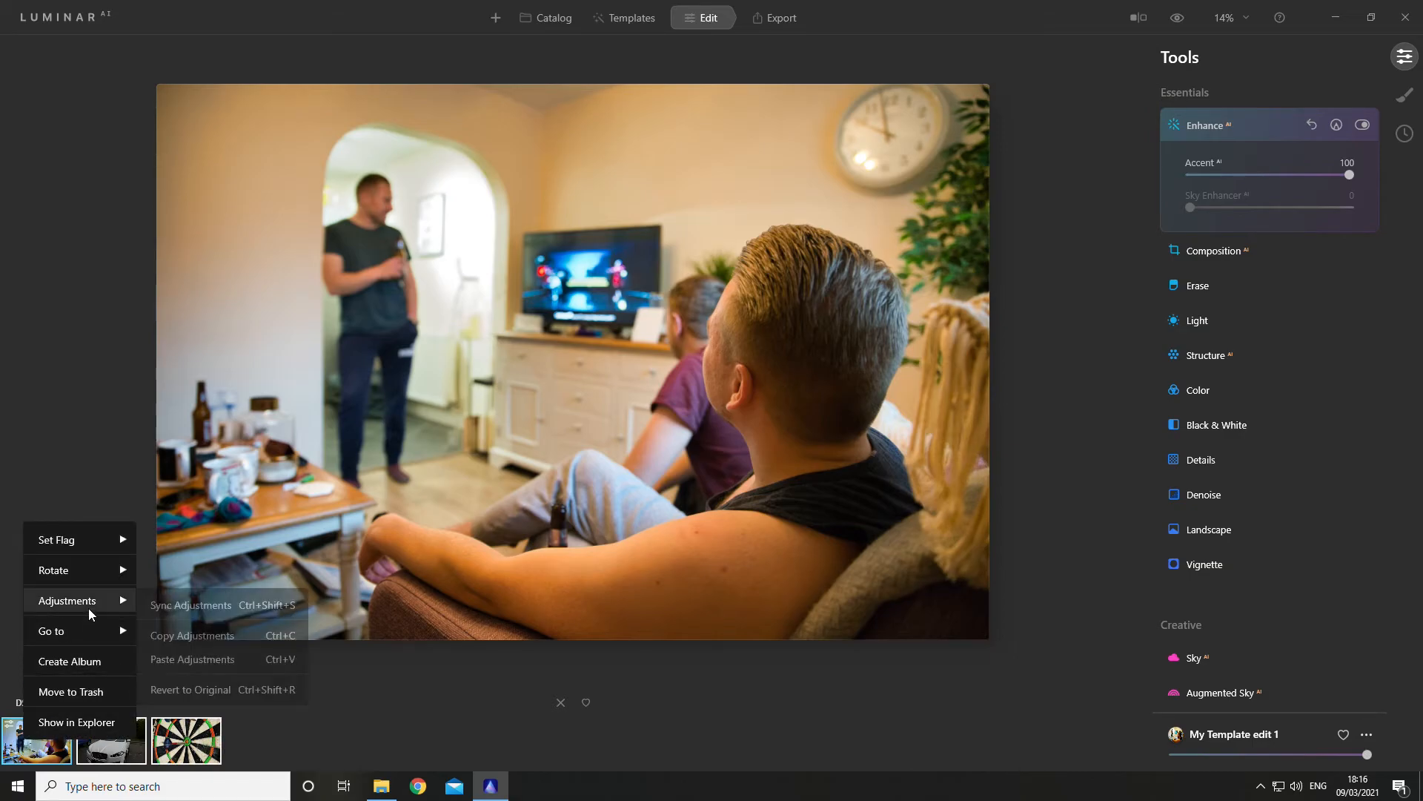
click(214, 607)
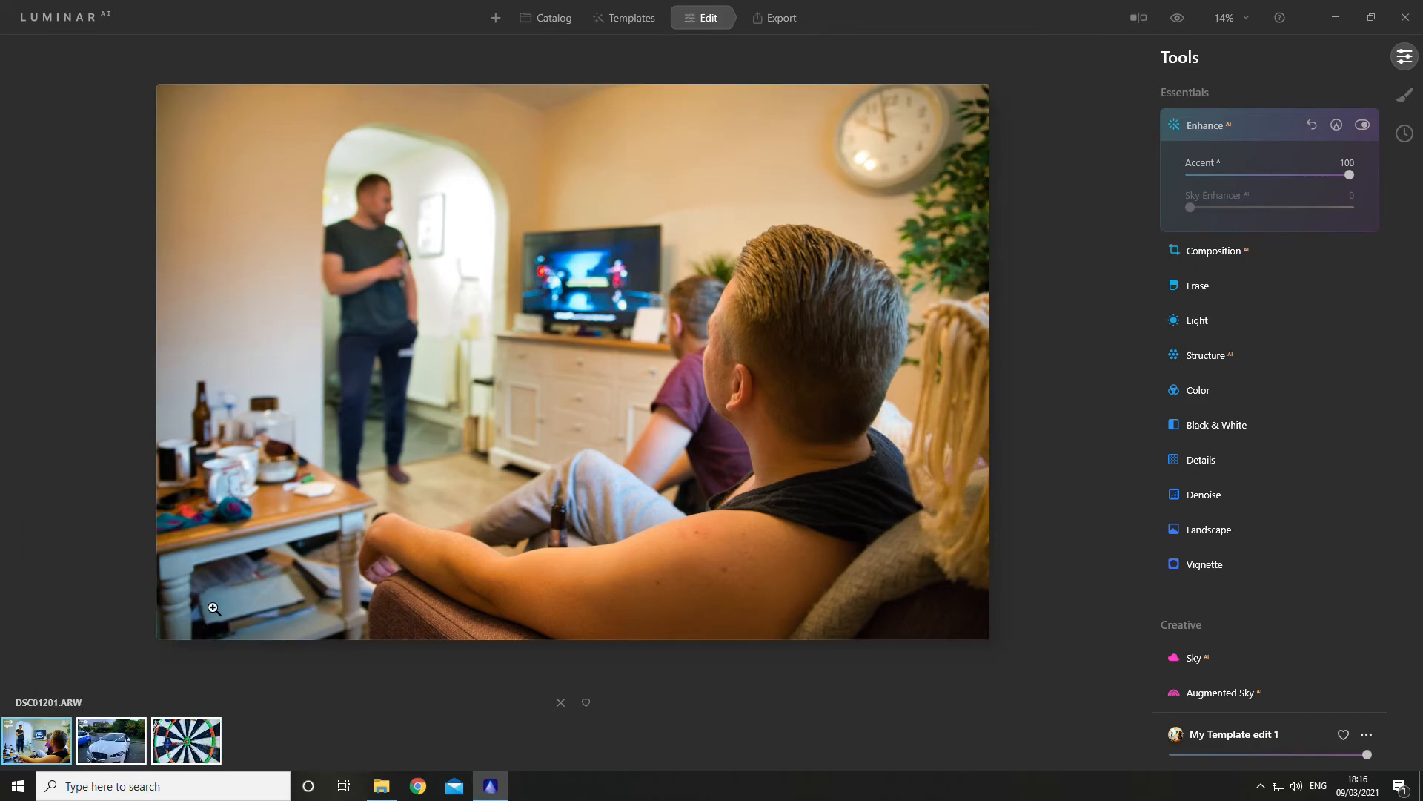
Step: Check the synced temperature and tint on the car photo, and reset all of its adjustments
click(111, 744)
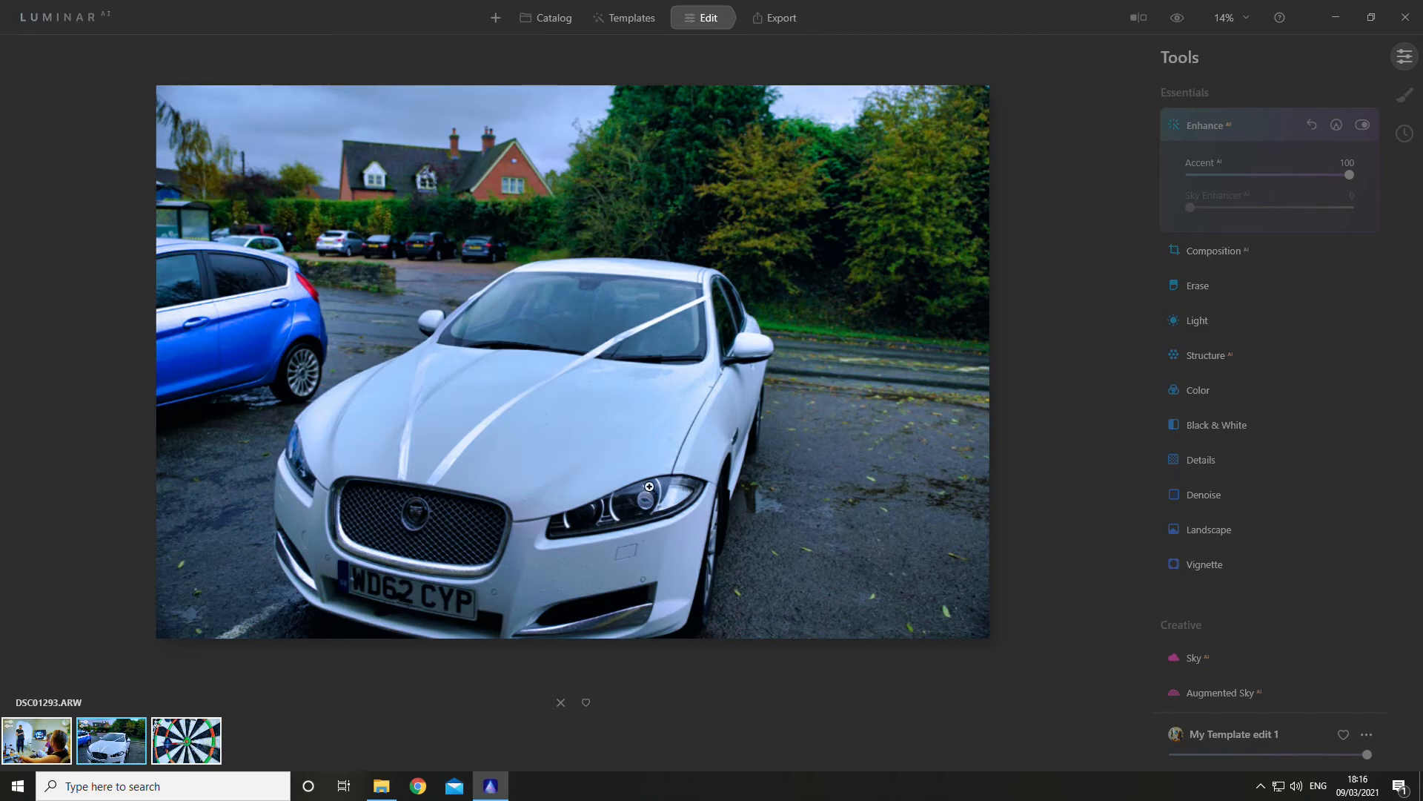
click(1217, 318)
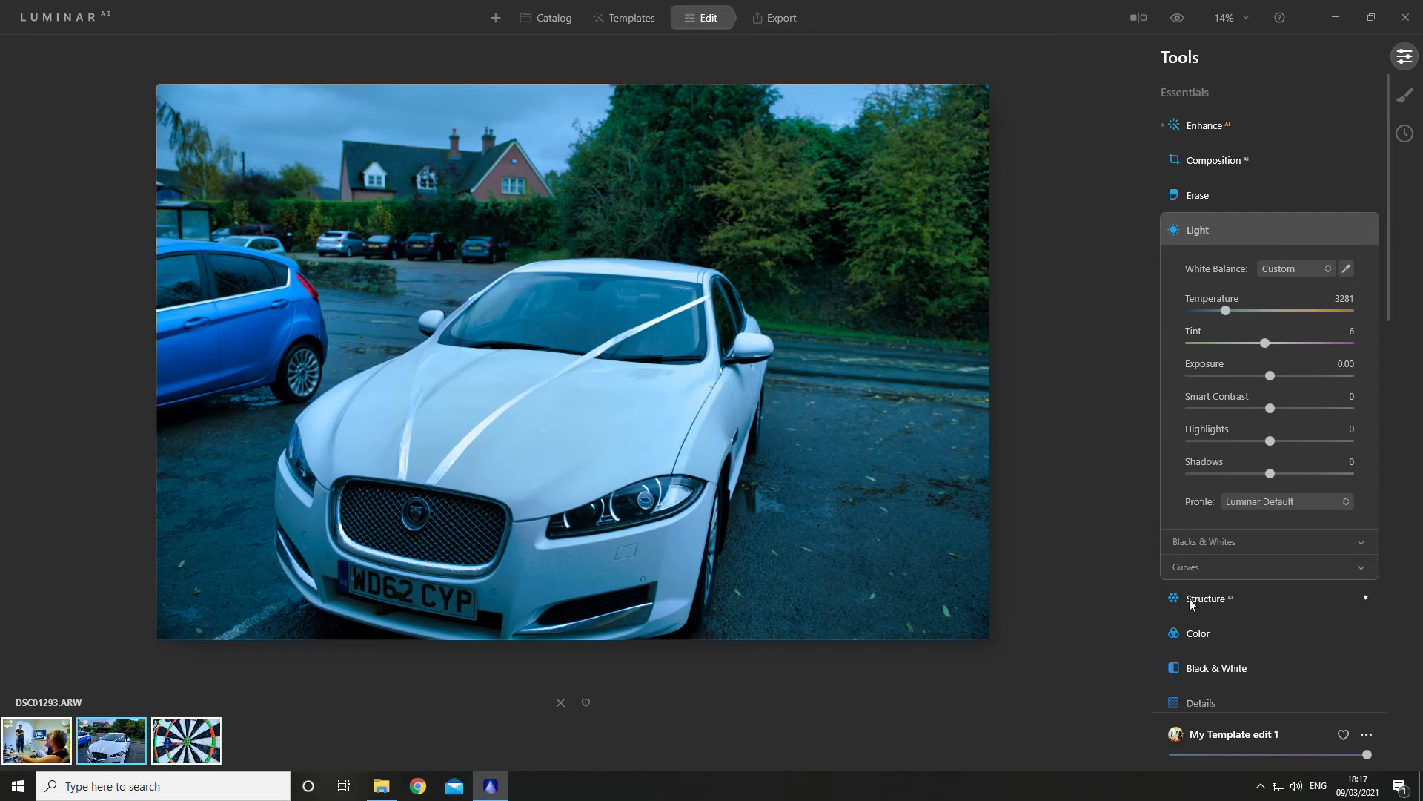
click(1366, 734)
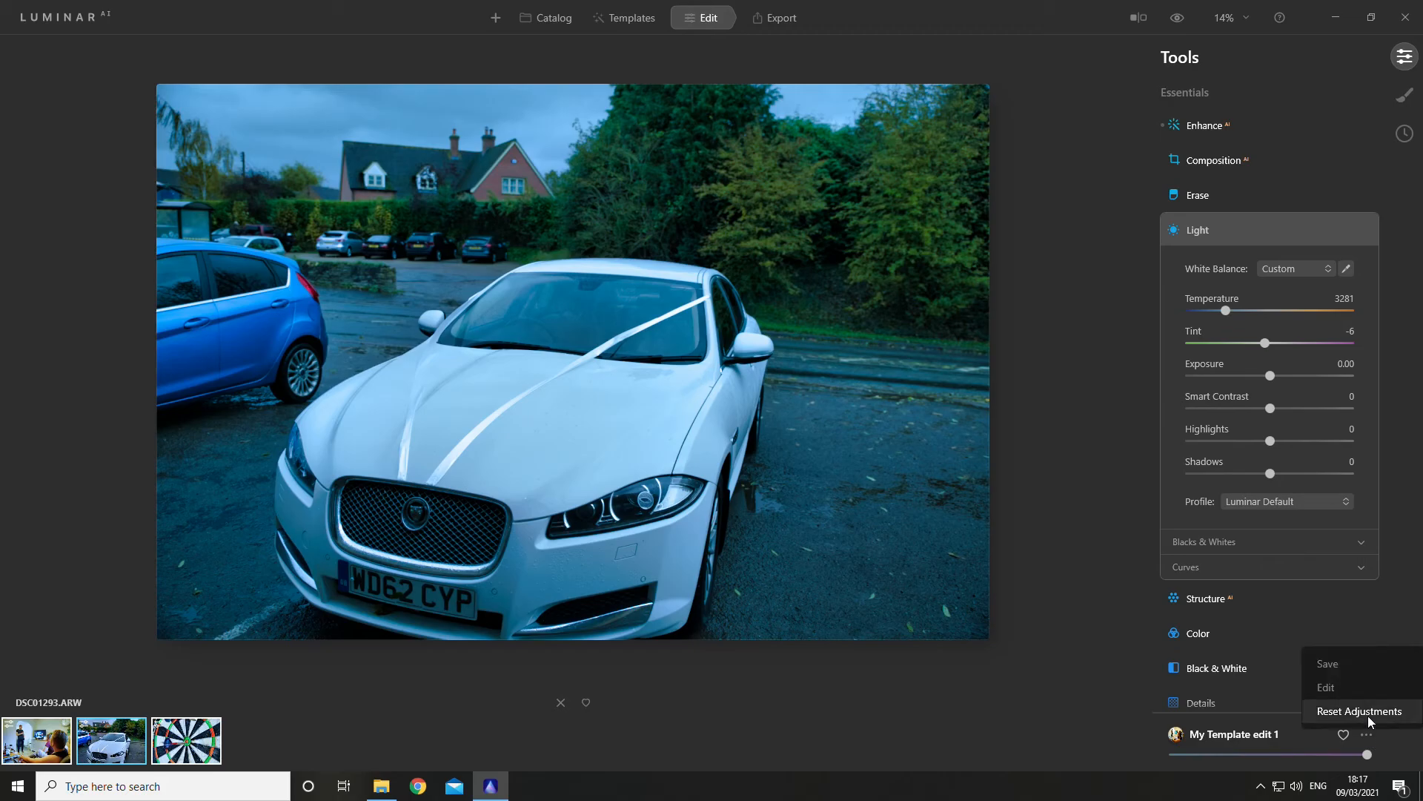
click(1368, 713)
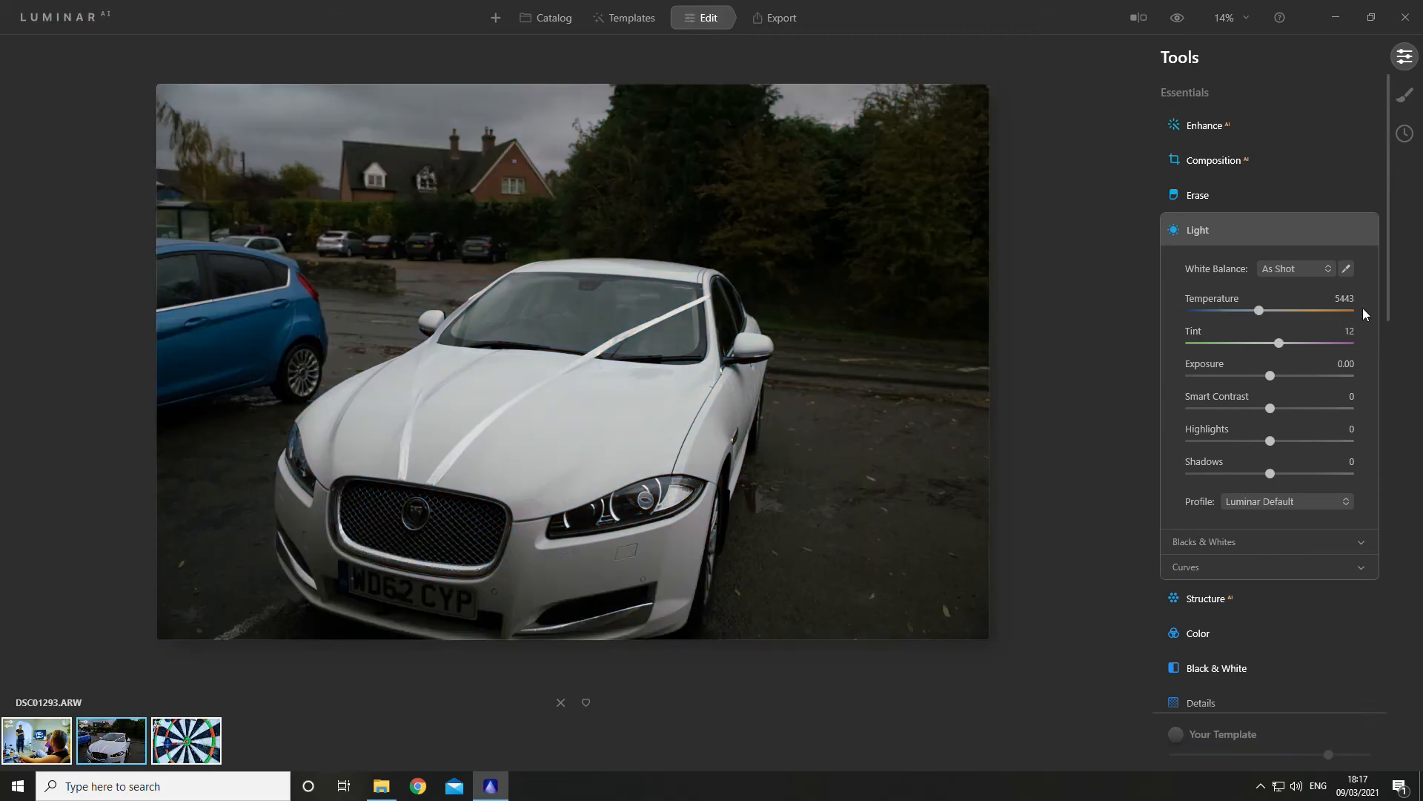